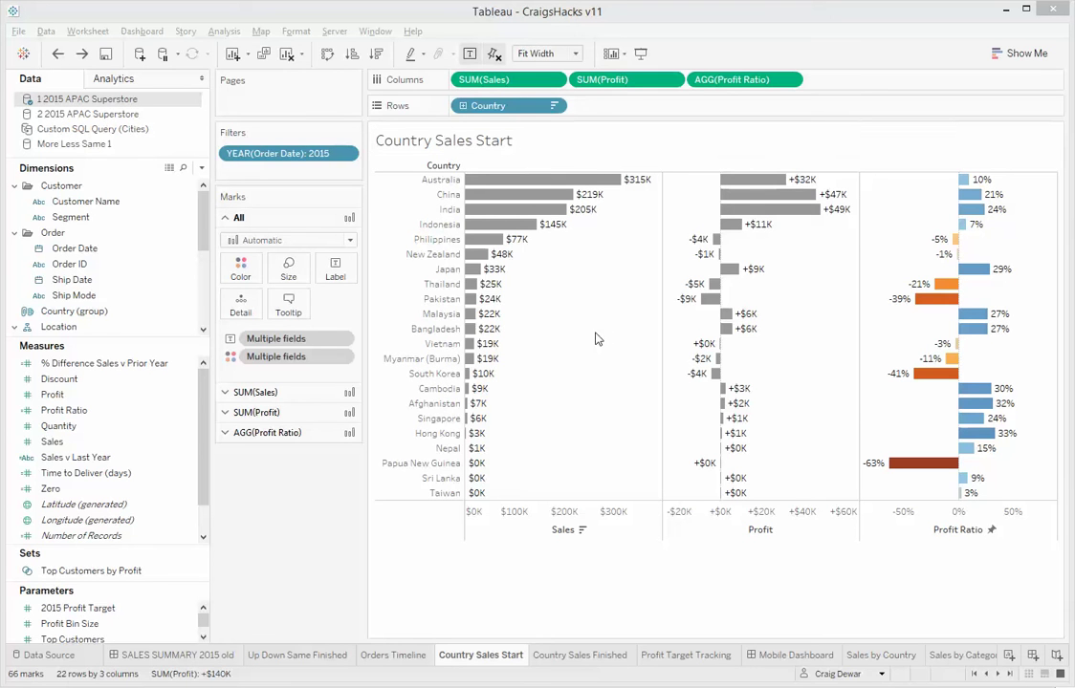
# Duplicate the Country Sales Start sheet, rename the copy 'Country Sales 2015', and create a dashboard.
pyautogui.rightClick(487, 654)
pyautogui.press('Escape')
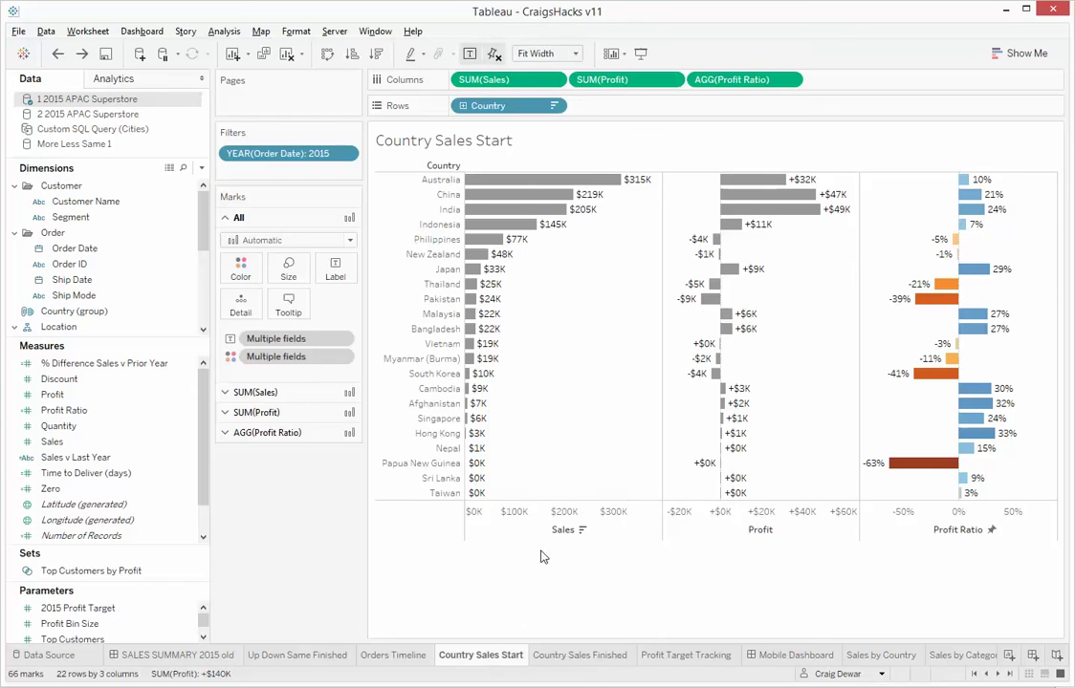
pyautogui.hotkey('ctrl', 'd')
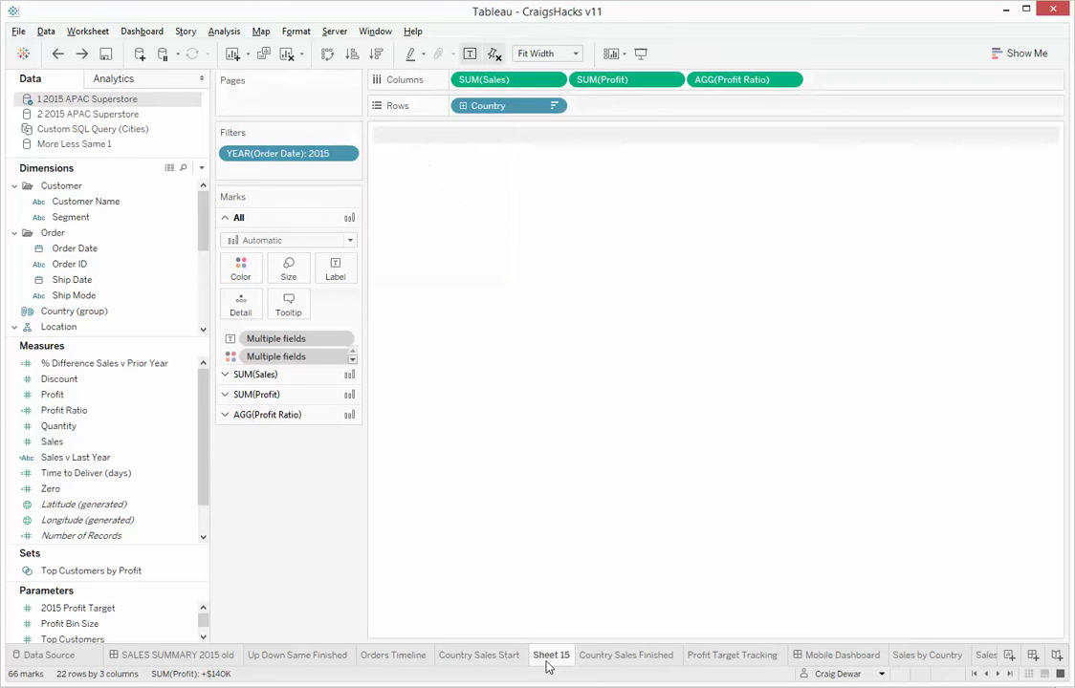
pyautogui.doubleClick(550, 655)
pyautogui.write('Cou')
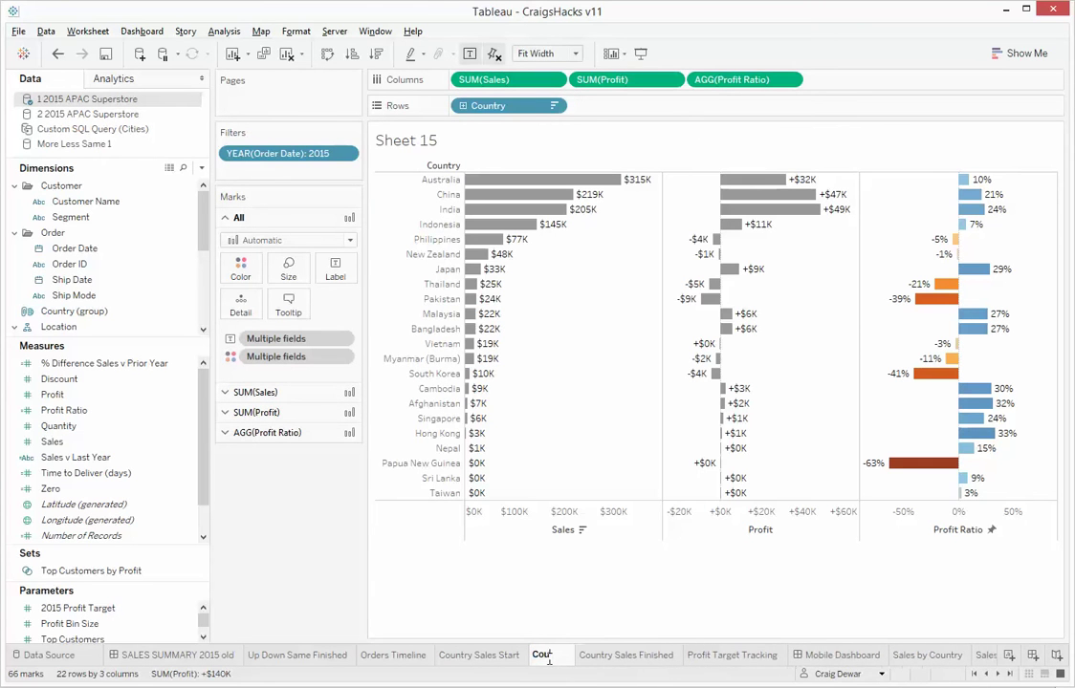
pyautogui.write('ntry Sales 2015')
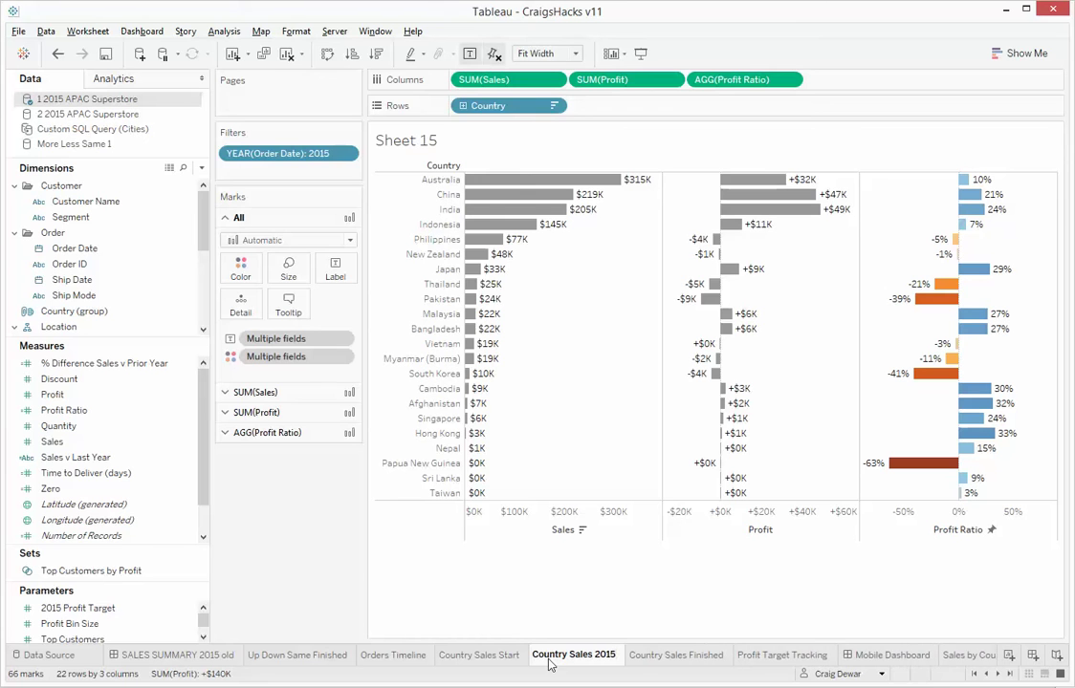
pyautogui.press('Return')
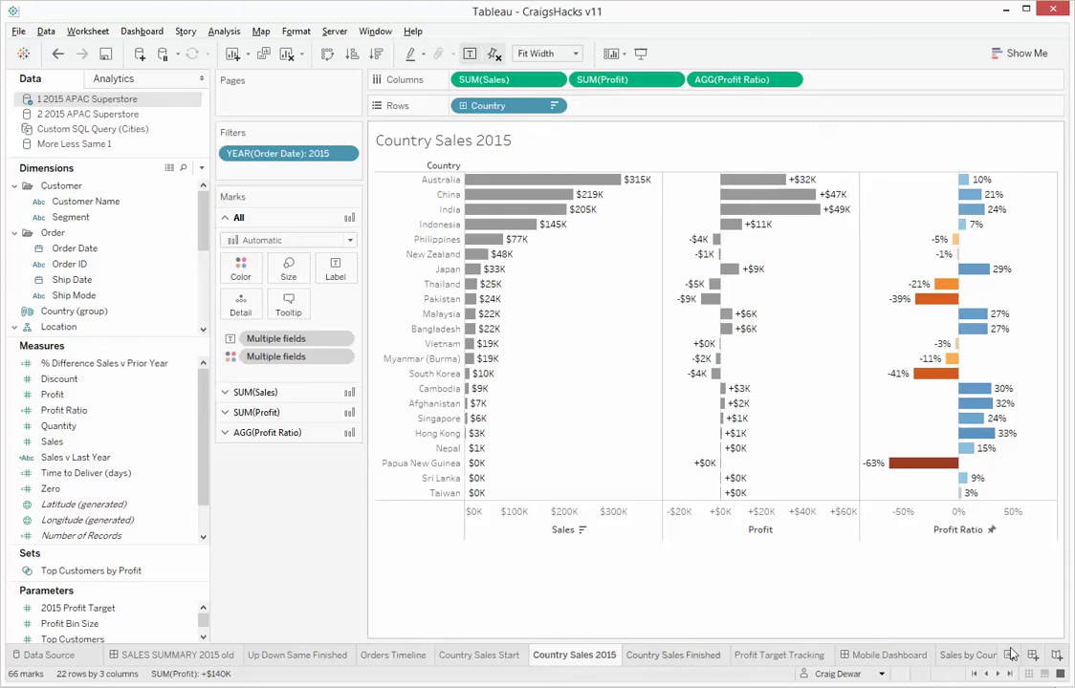
pyautogui.click(1034, 656)
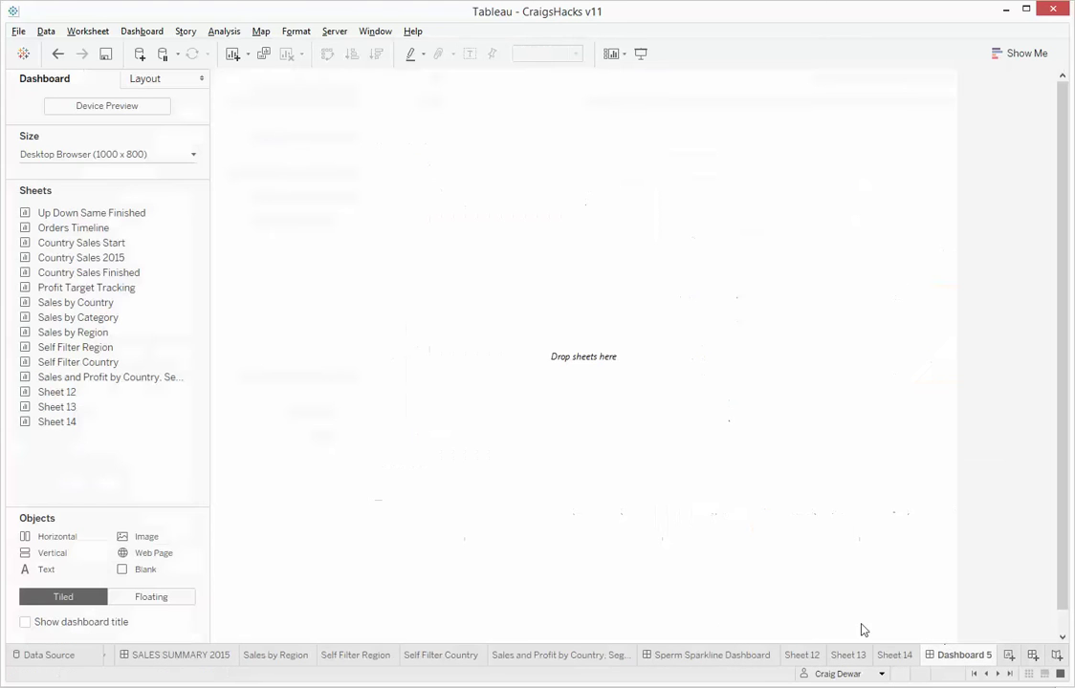
# Place Country Sales 2015 on the dashboard and preview it at phone size.
pyautogui.moveTo(103, 257); pyautogui.dragTo(503, 295)
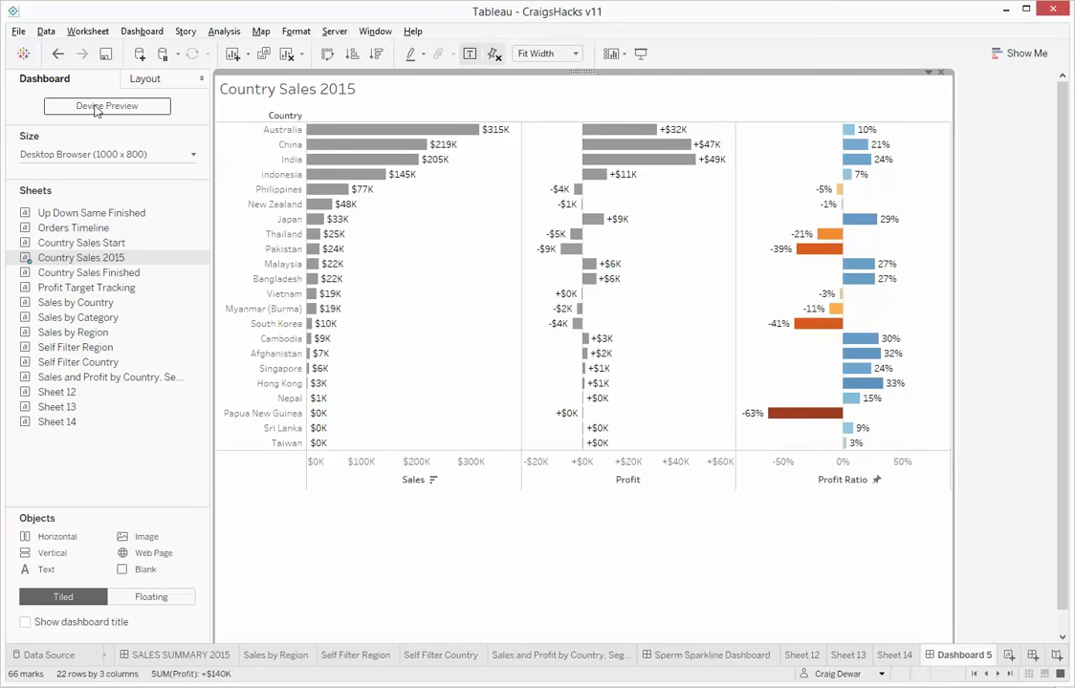
pyautogui.click(93, 108)
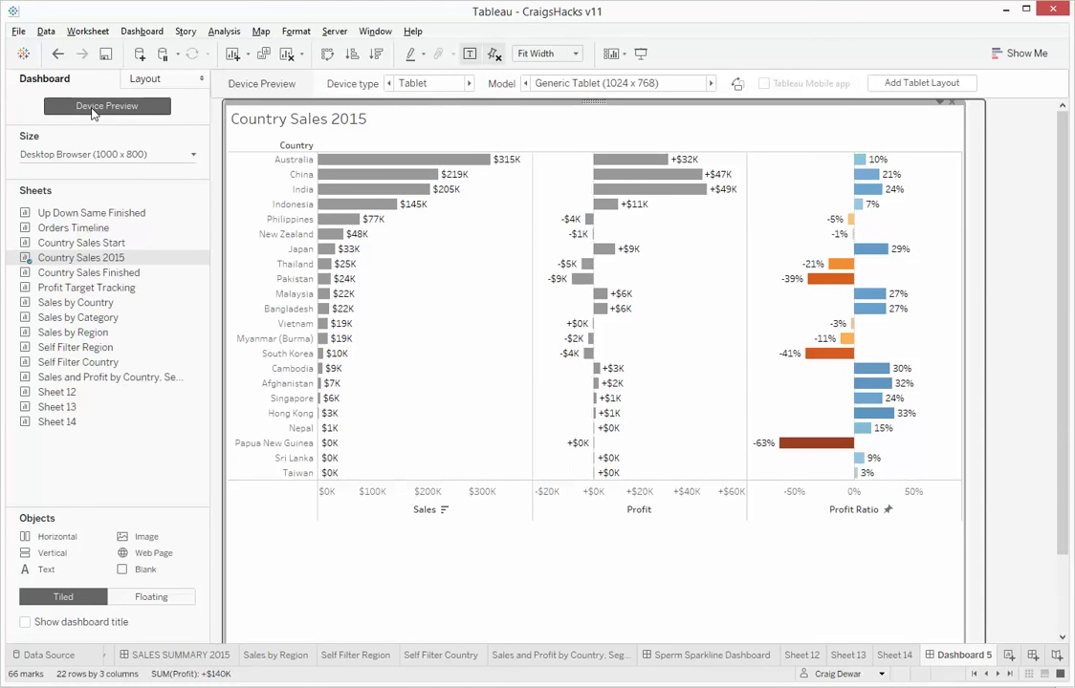
pyautogui.click(436, 85)
pyautogui.click(382, 115)
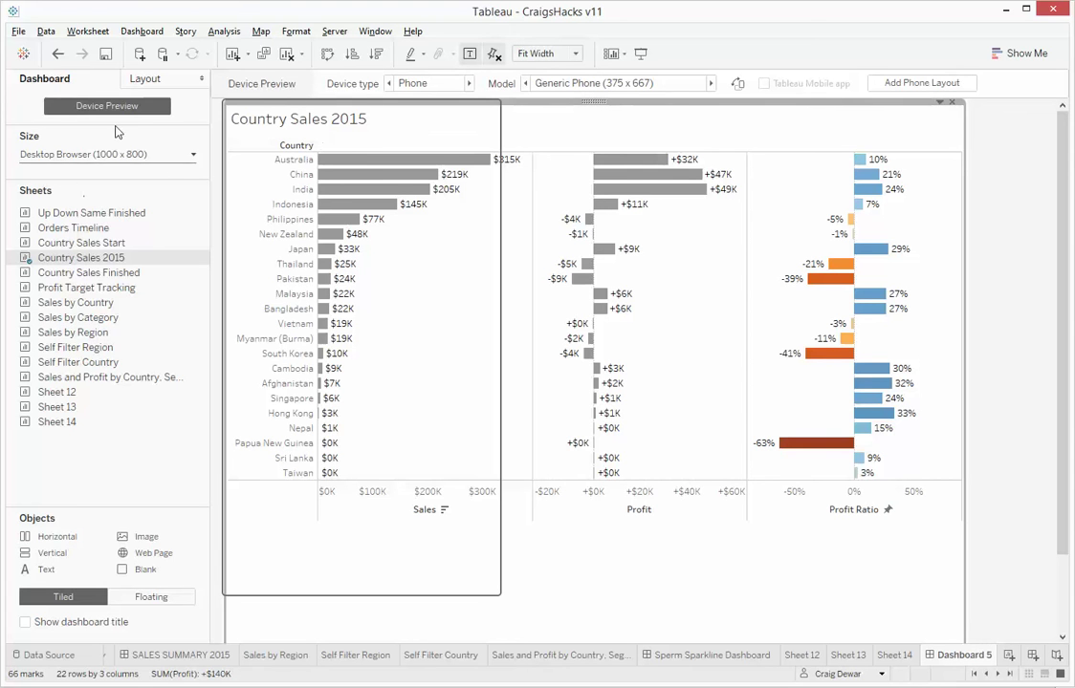
# Add a dedicated phone layout sized to fit the screen width.
pyautogui.click(153, 81)
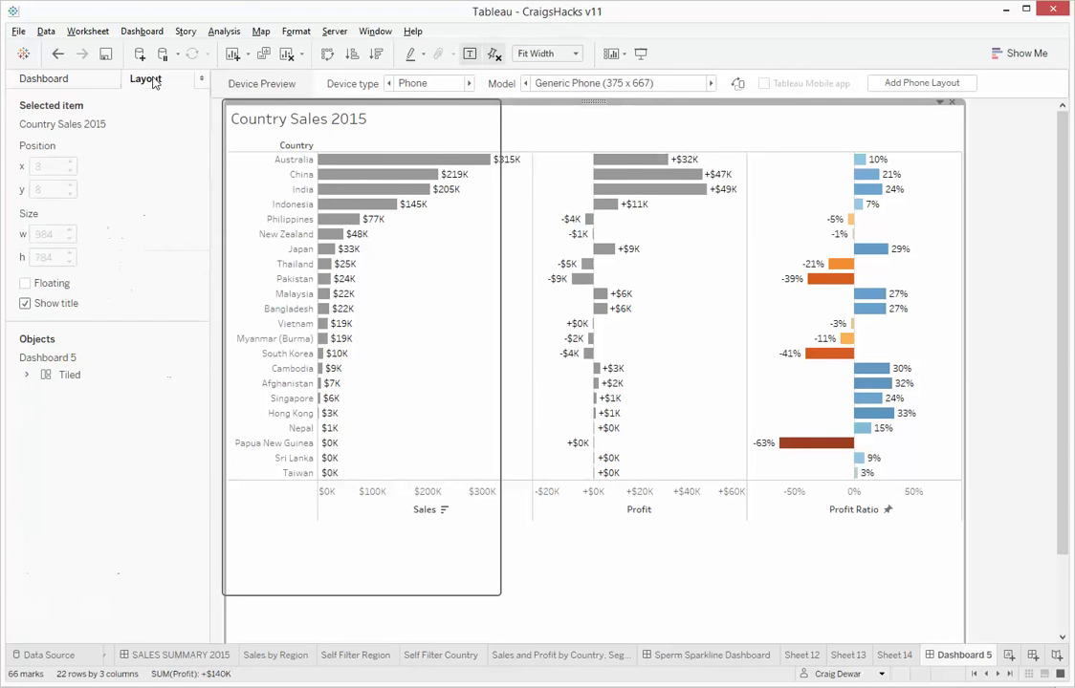
pyautogui.click(49, 78)
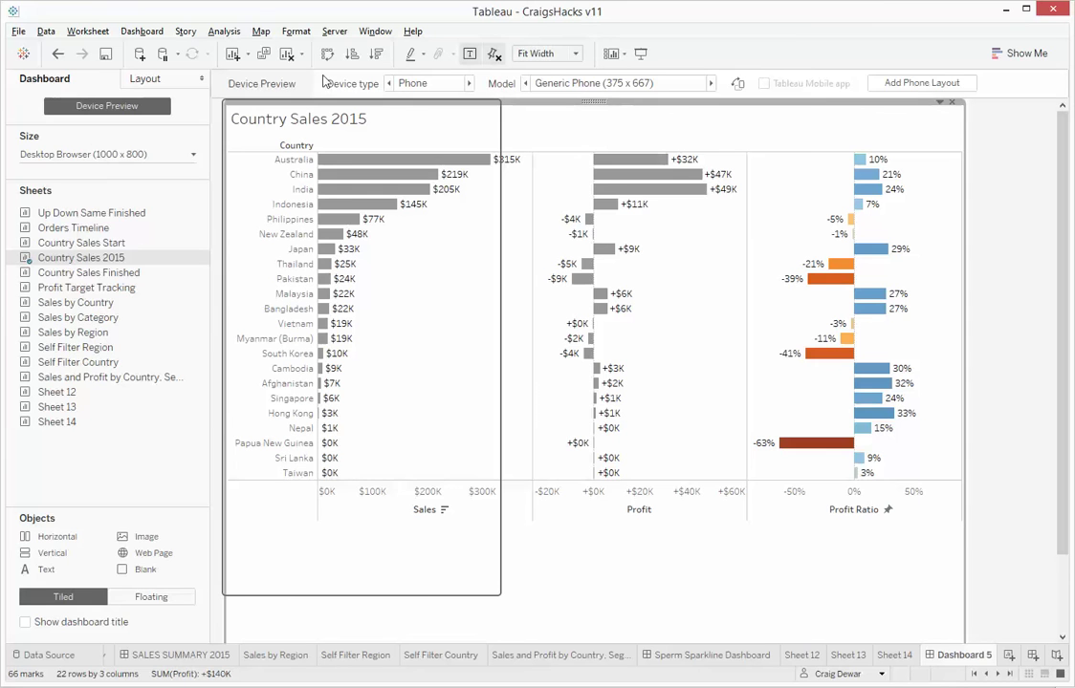
pyautogui.click(901, 83)
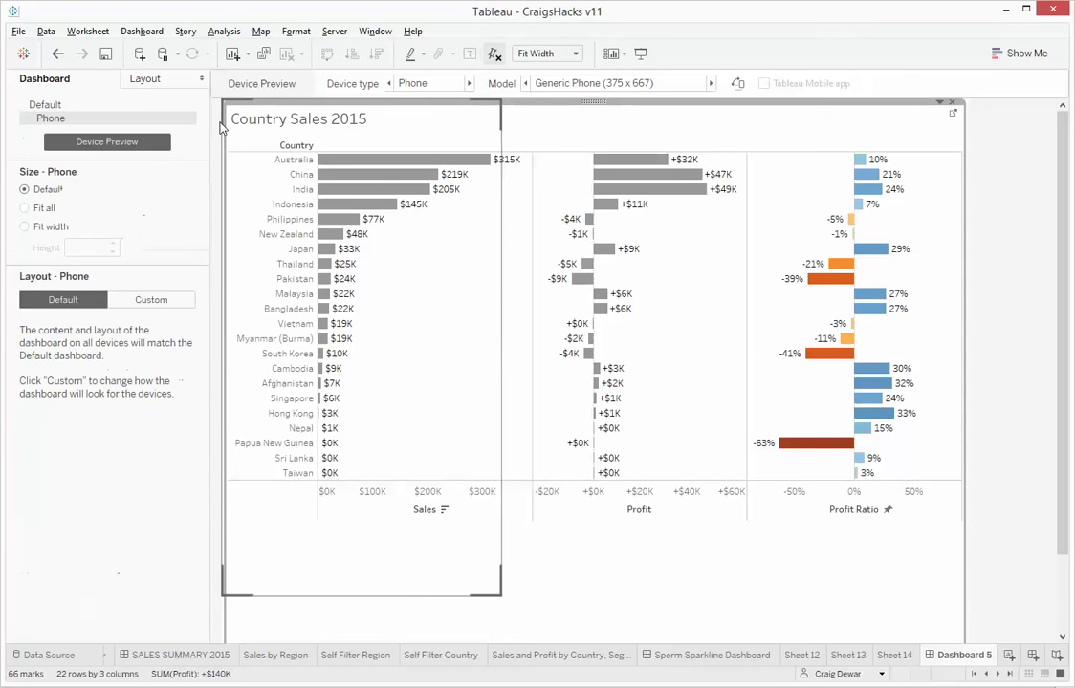
pyautogui.click(24, 227)
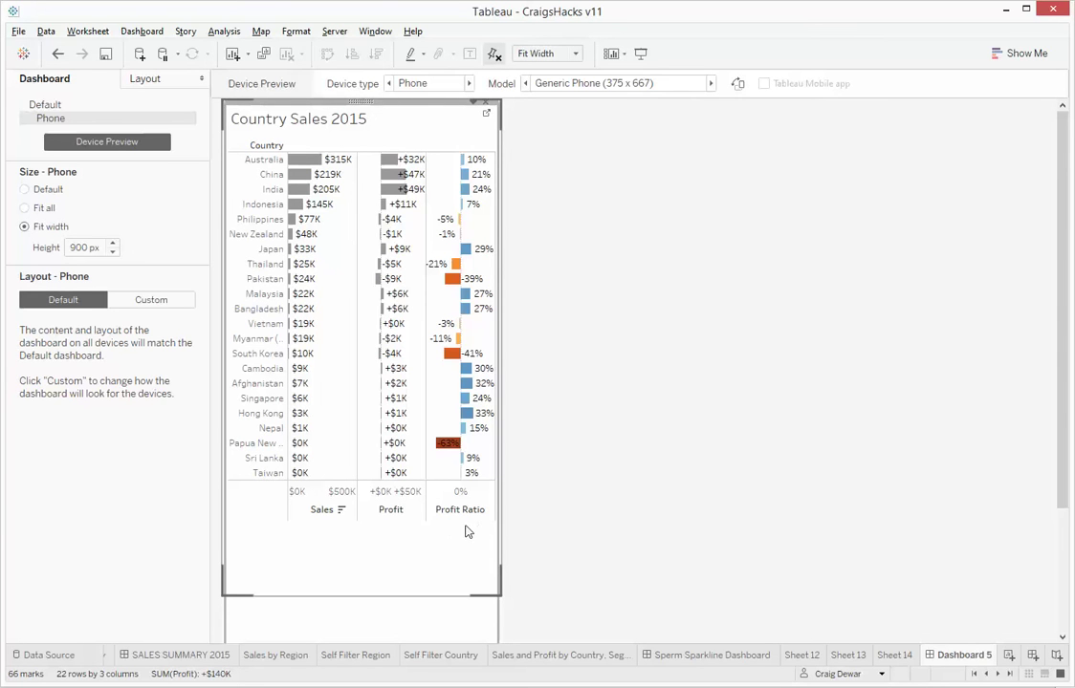
# Drill the Country header down into states, then collapse back to countries.
pyautogui.click(257, 145)
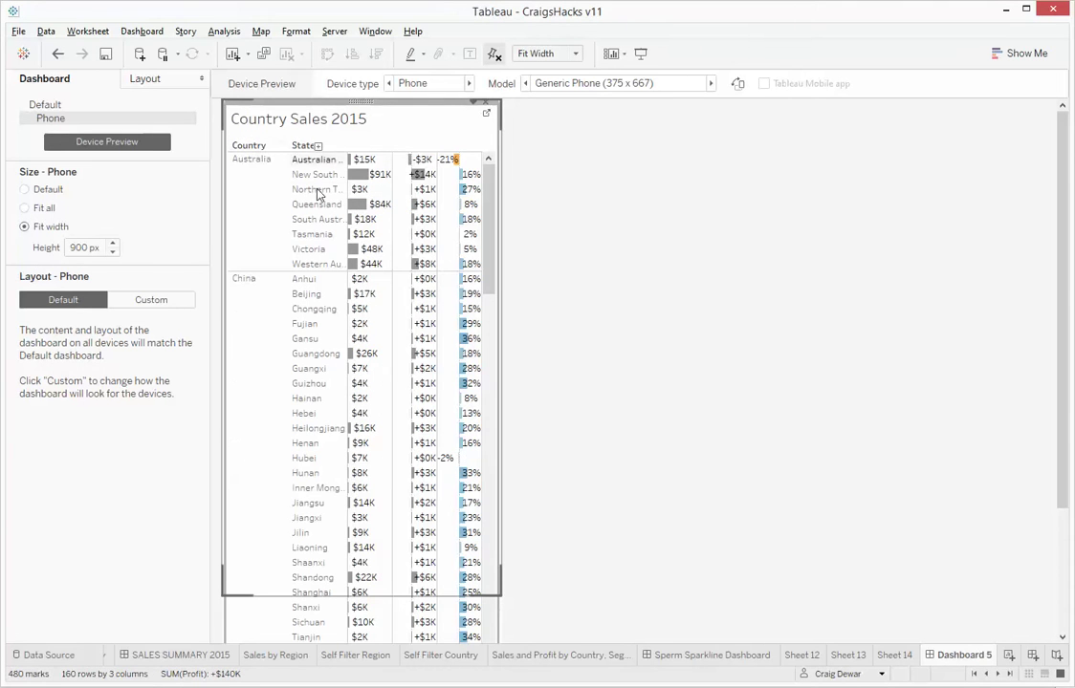
pyautogui.moveTo(487, 233); pyautogui.dragTo(490, 159)
pyautogui.click(257, 147)
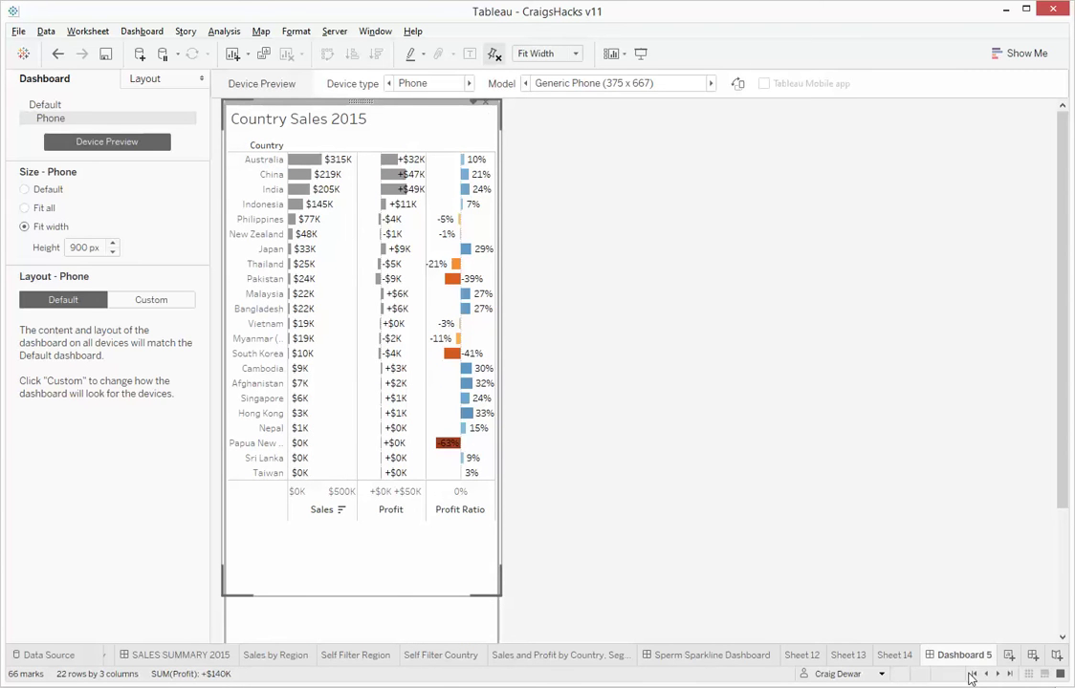
# Browse the sheet tabs and return to the Country Sales 2015 worksheet.
pyautogui.click(1008, 674)
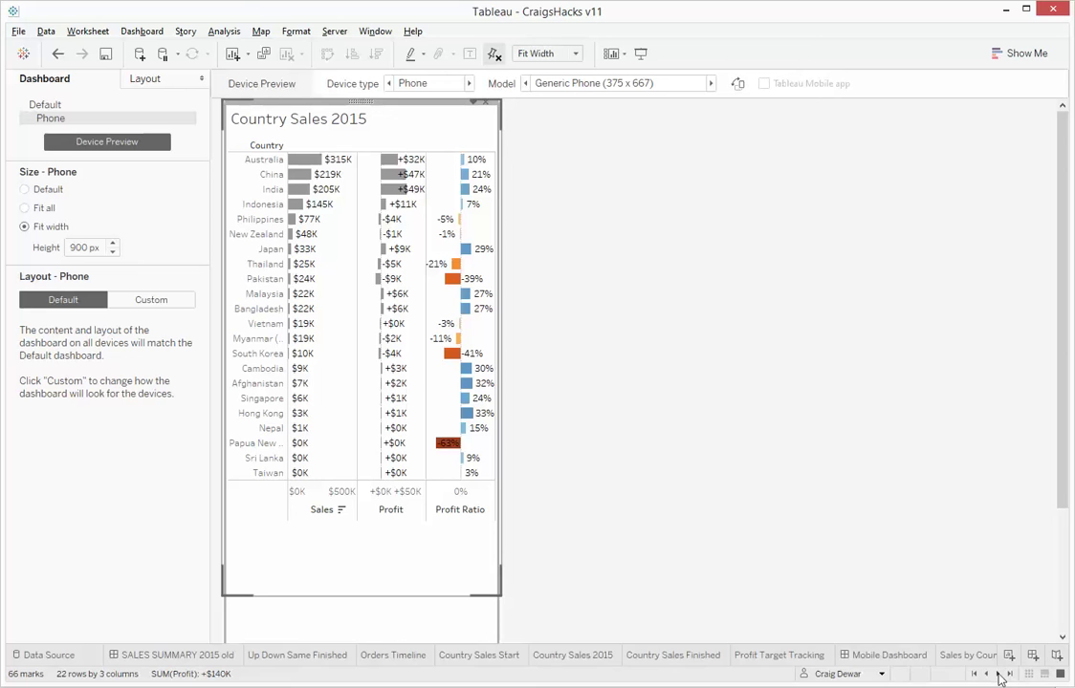
pyautogui.click(1001, 675)
pyautogui.click(1001, 675)
pyautogui.click(1000, 676)
pyautogui.click(1000, 676)
pyautogui.click(1000, 676)
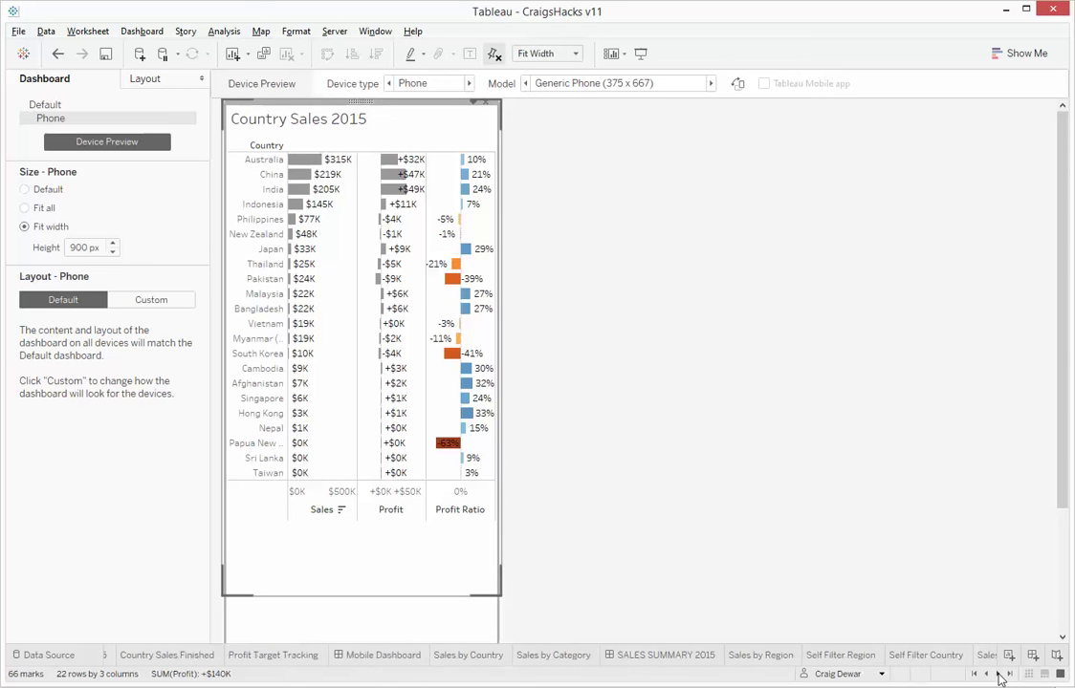
pyautogui.click(1000, 676)
pyautogui.click(1000, 676)
pyautogui.click(1000, 676)
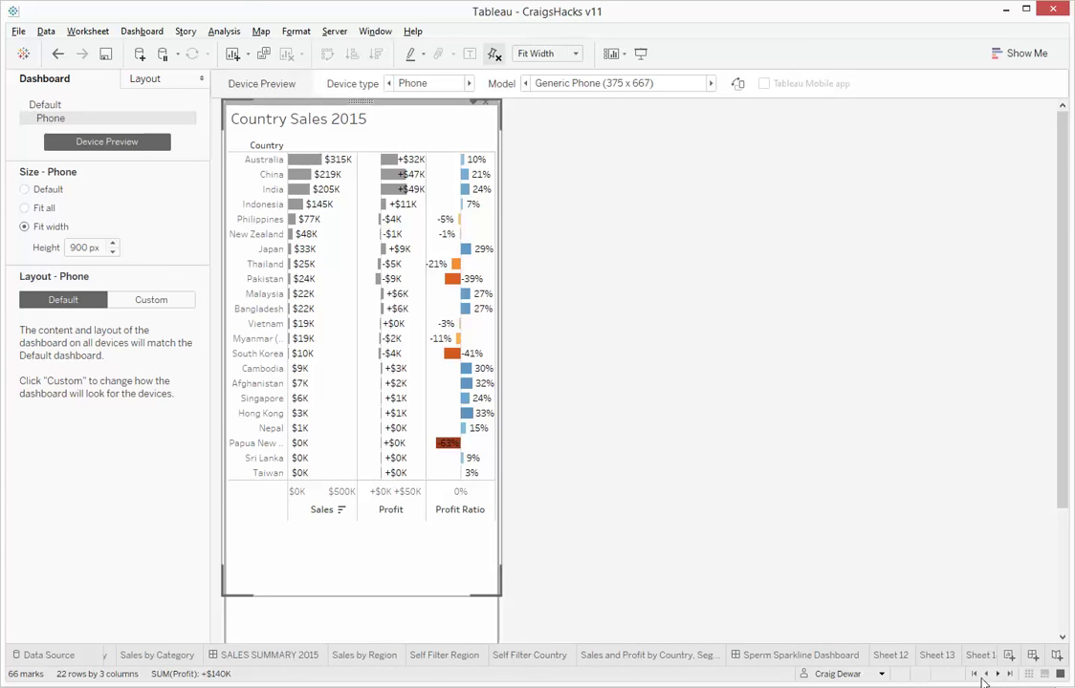
pyautogui.click(975, 675)
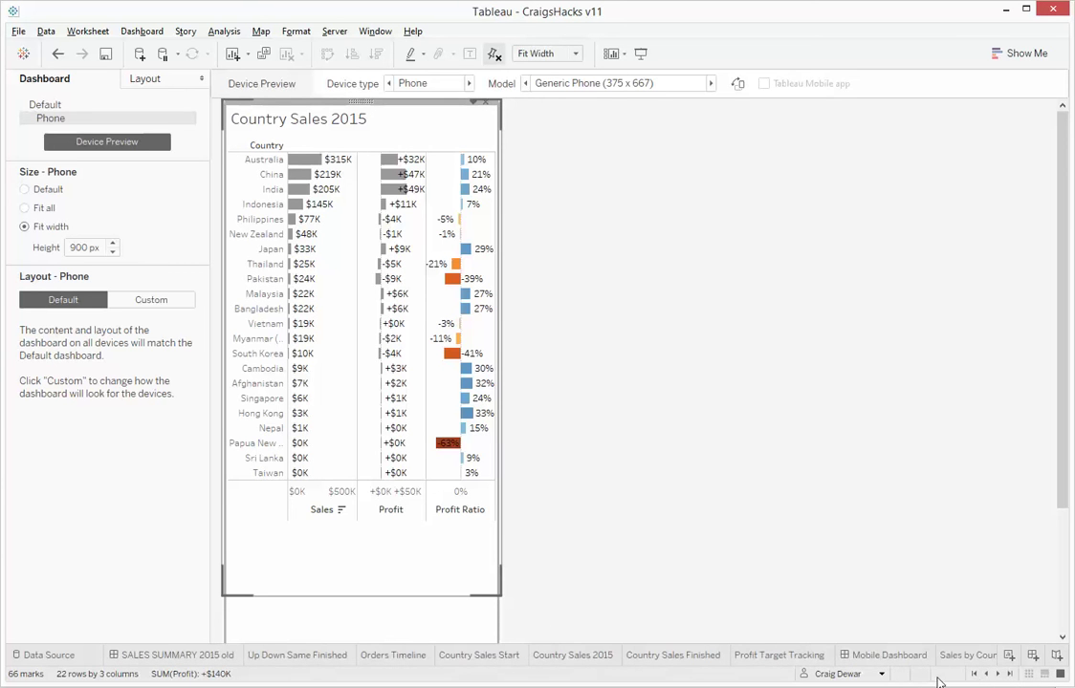
pyautogui.click(580, 656)
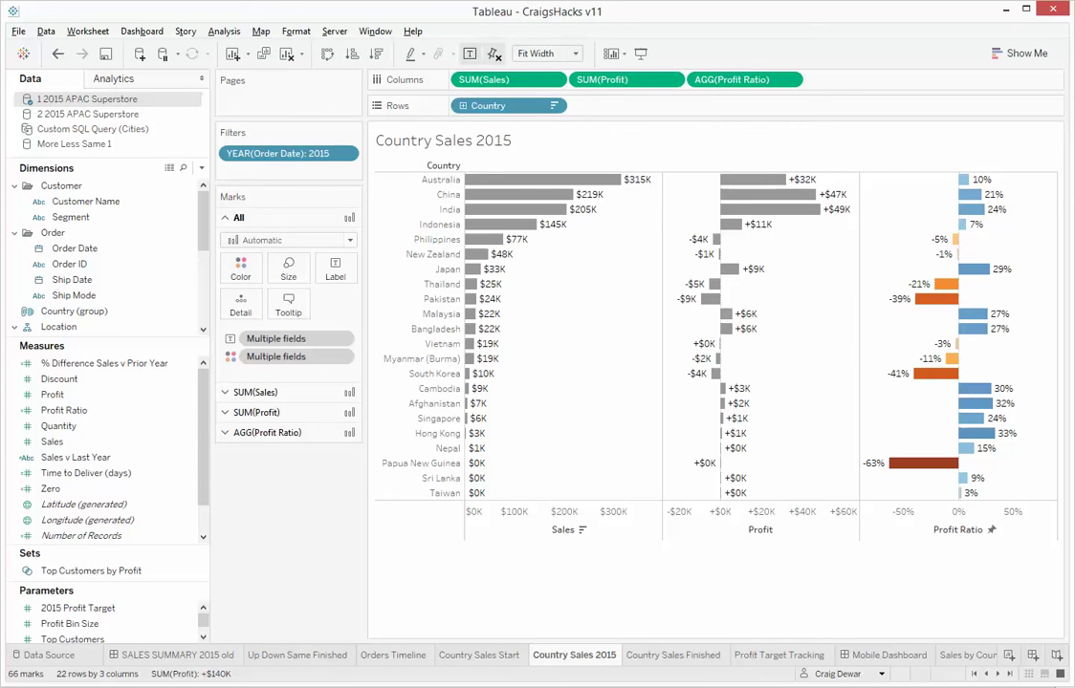
# Add an inline 0 calculation as the first column and dual-axis it with SUM(Sales).
pyautogui.doubleClick(816, 80)
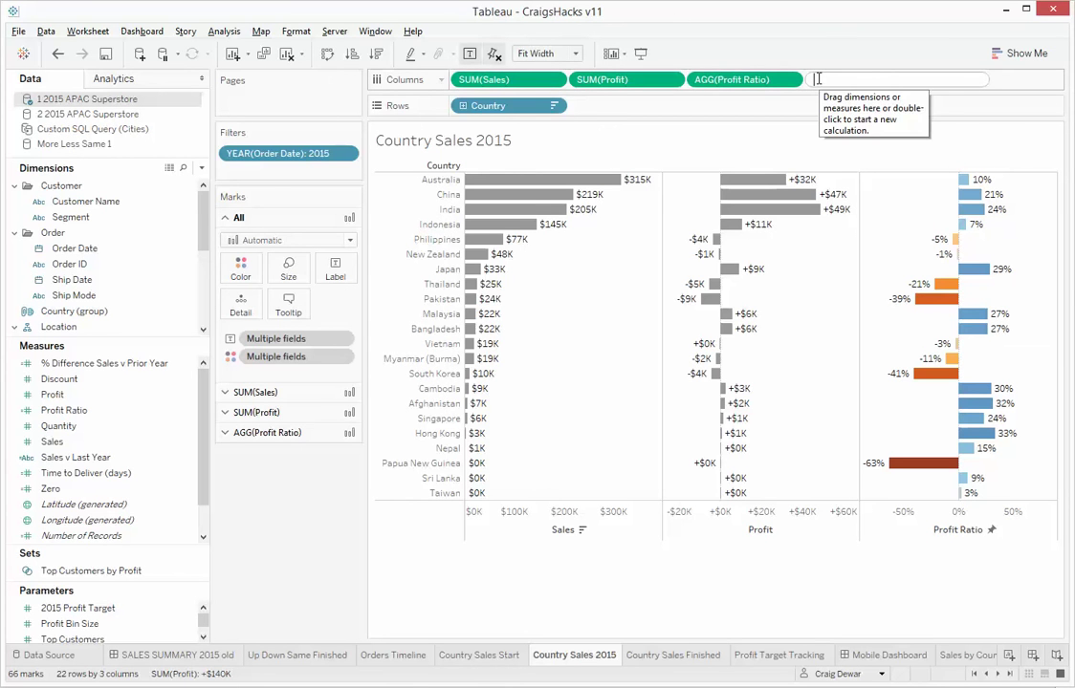
pyautogui.write('0')
pyautogui.press('Return')
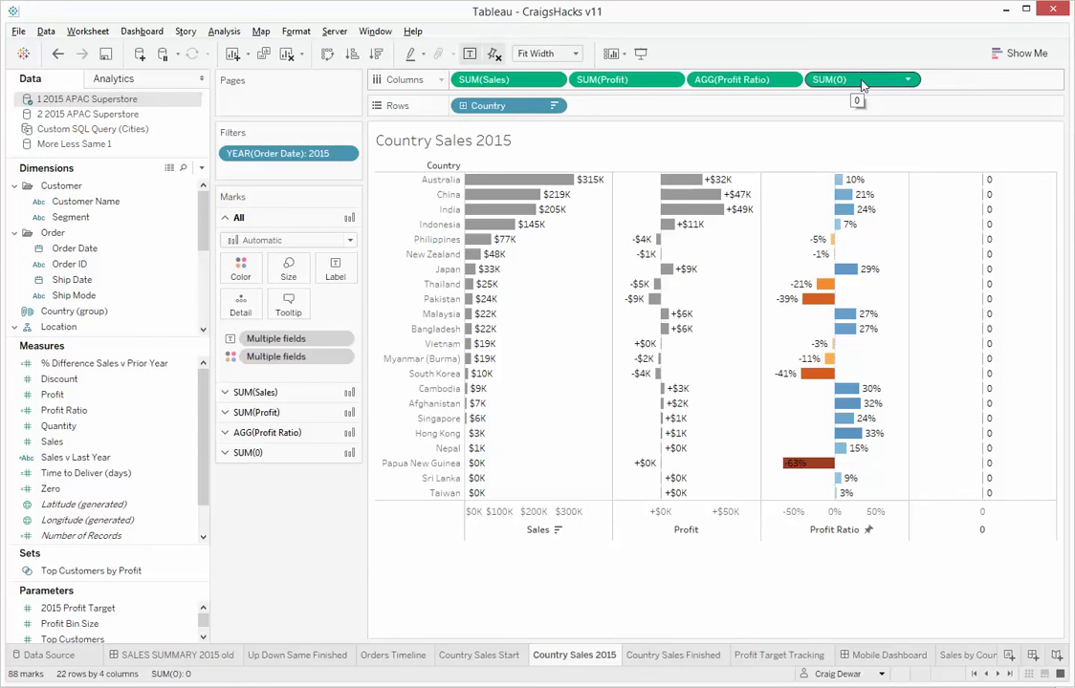
pyautogui.moveTo(878, 81); pyautogui.dragTo(468, 82)
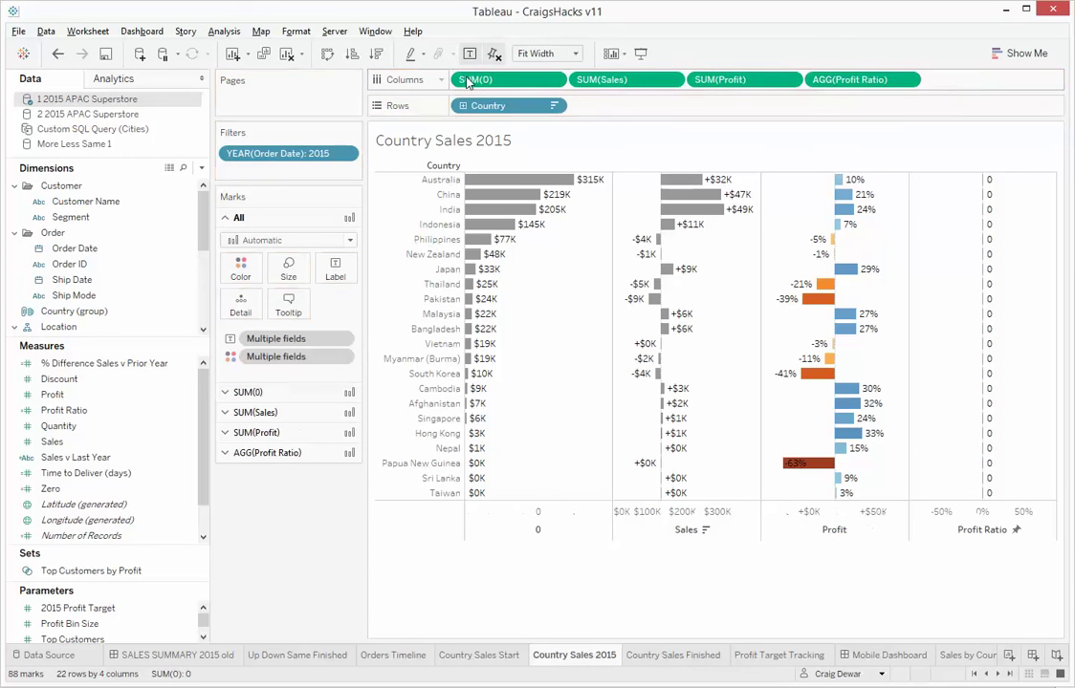
pyautogui.click(670, 82)
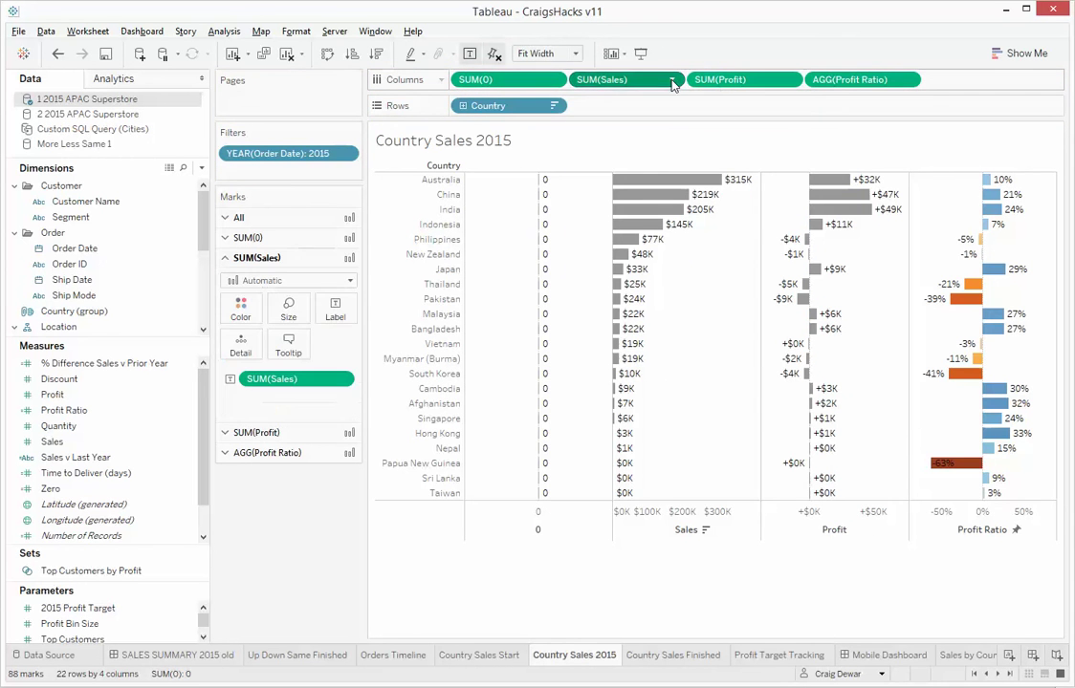
pyautogui.click(672, 82)
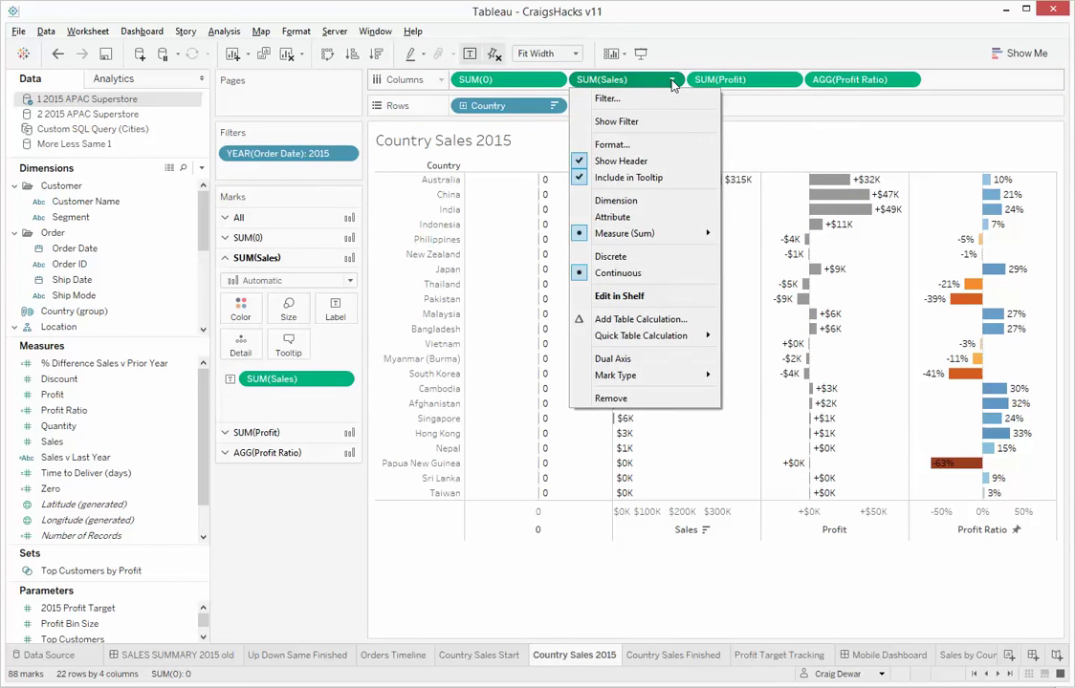
pyautogui.click(617, 358)
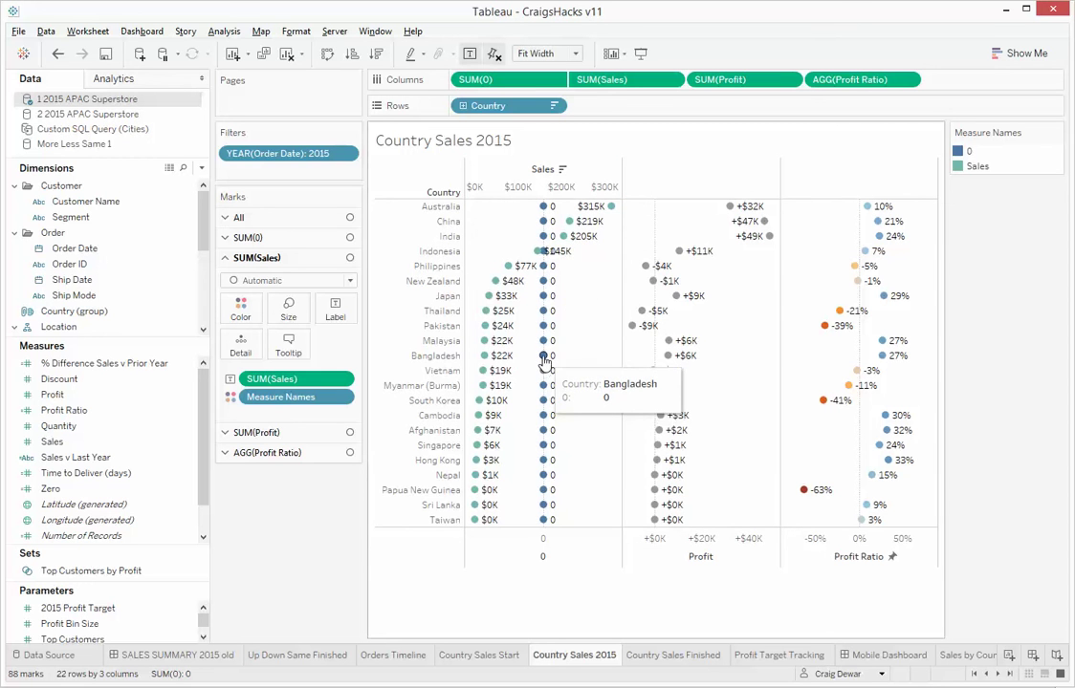
# Make the SUM(0) marks fully transparent with no border.
pyautogui.click(543, 357)
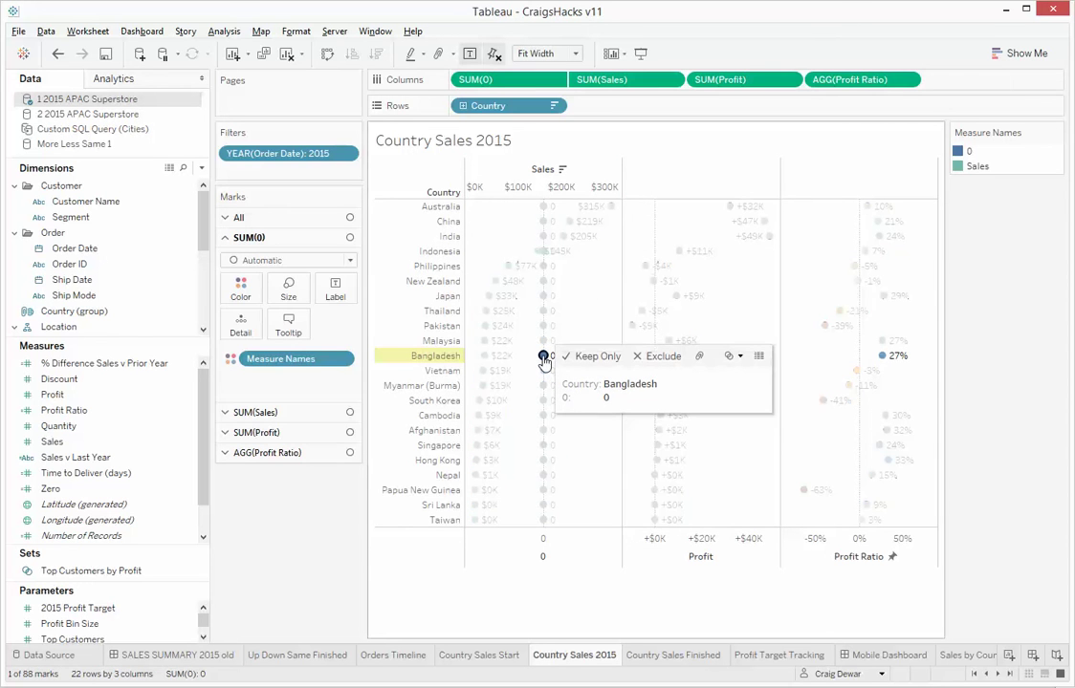
pyautogui.click(240, 287)
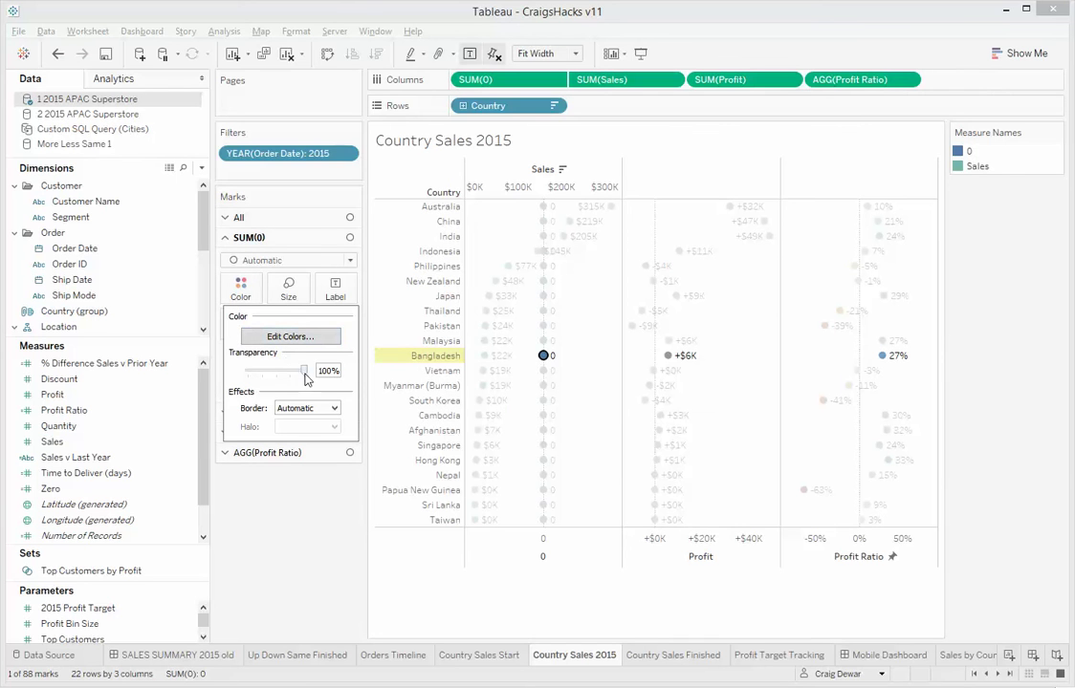
pyautogui.moveTo(303, 370); pyautogui.dragTo(246, 372)
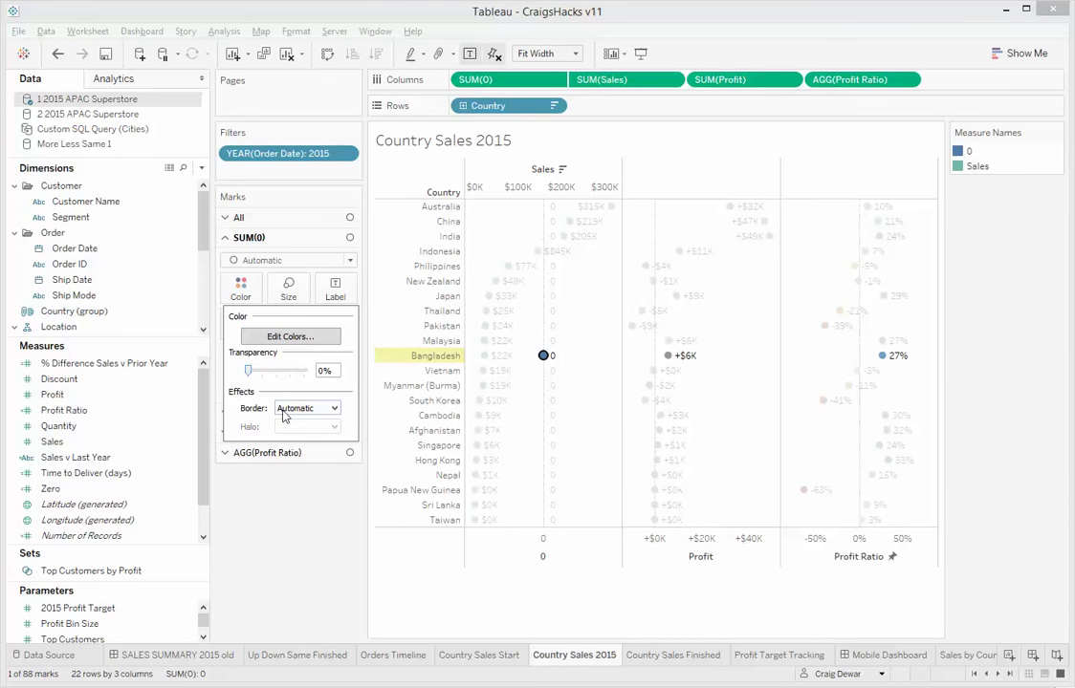
pyautogui.click(298, 408)
pyautogui.click(285, 446)
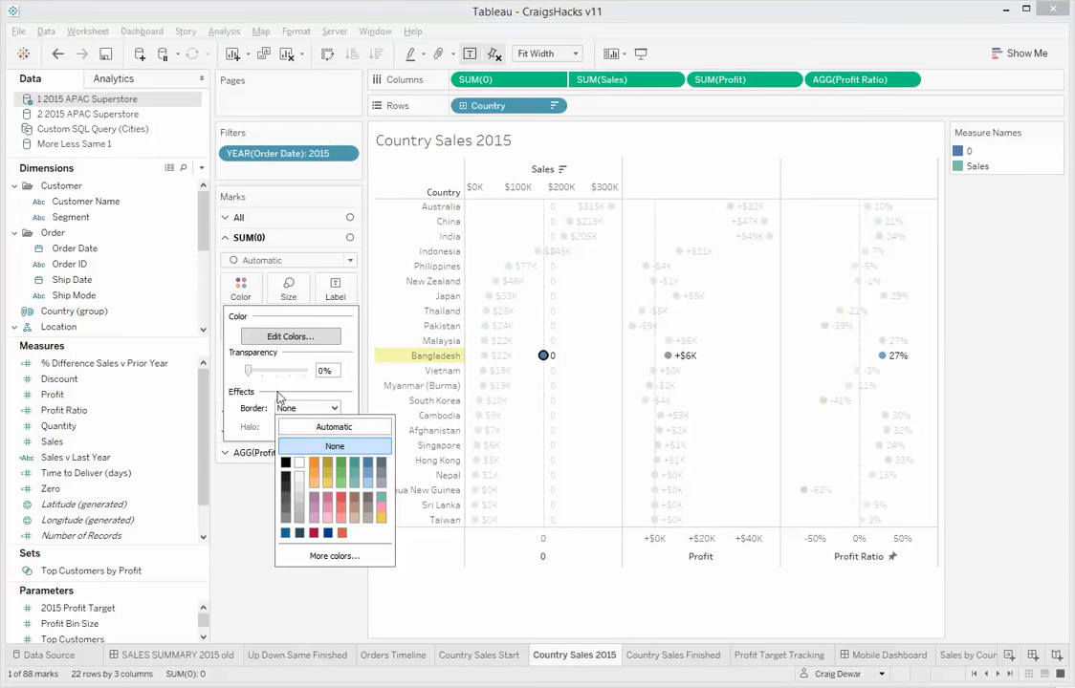
# Shrink the SUM(0) marks to minimum size and turn off their 0 labels.
pyautogui.click(288, 288)
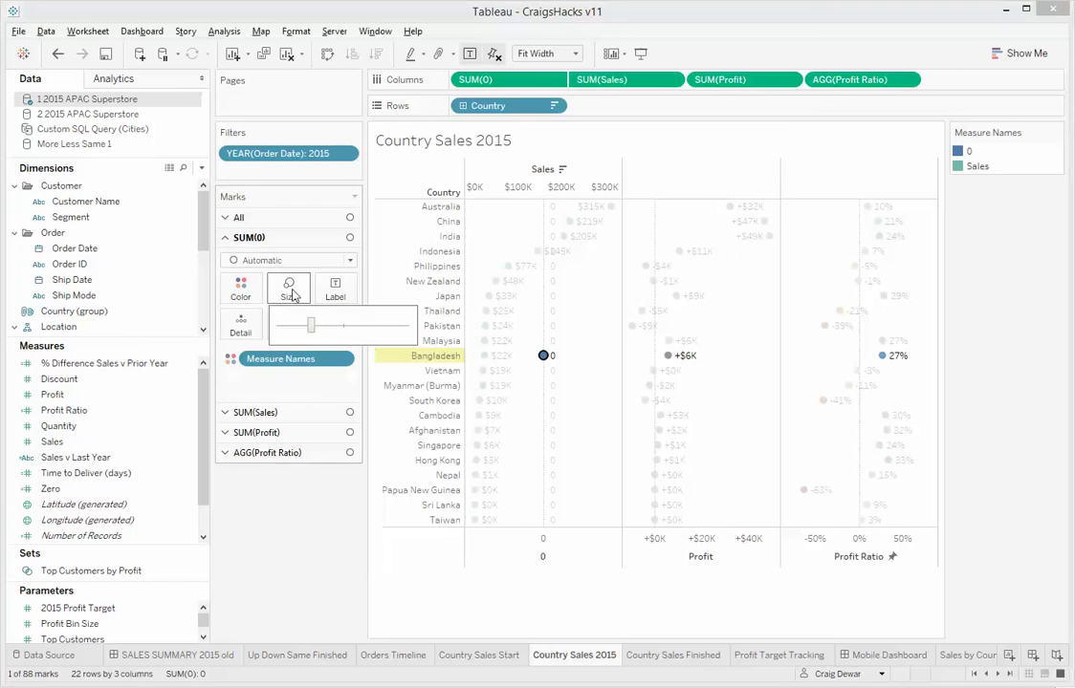
pyautogui.moveTo(311, 330); pyautogui.dragTo(278, 328)
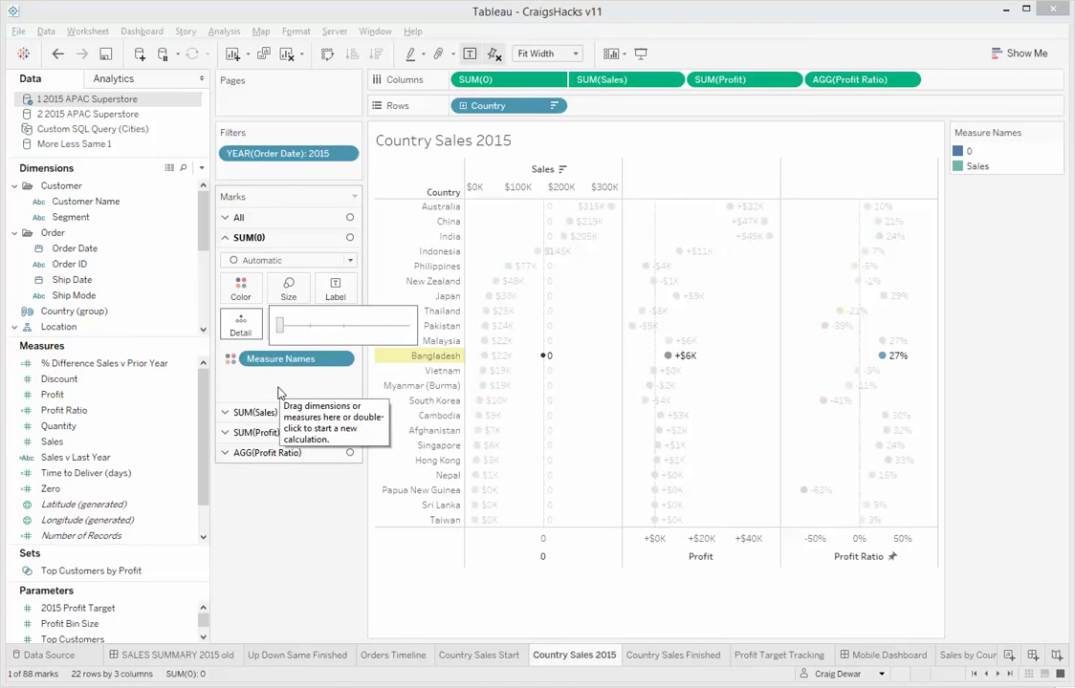
pyautogui.press('Escape')
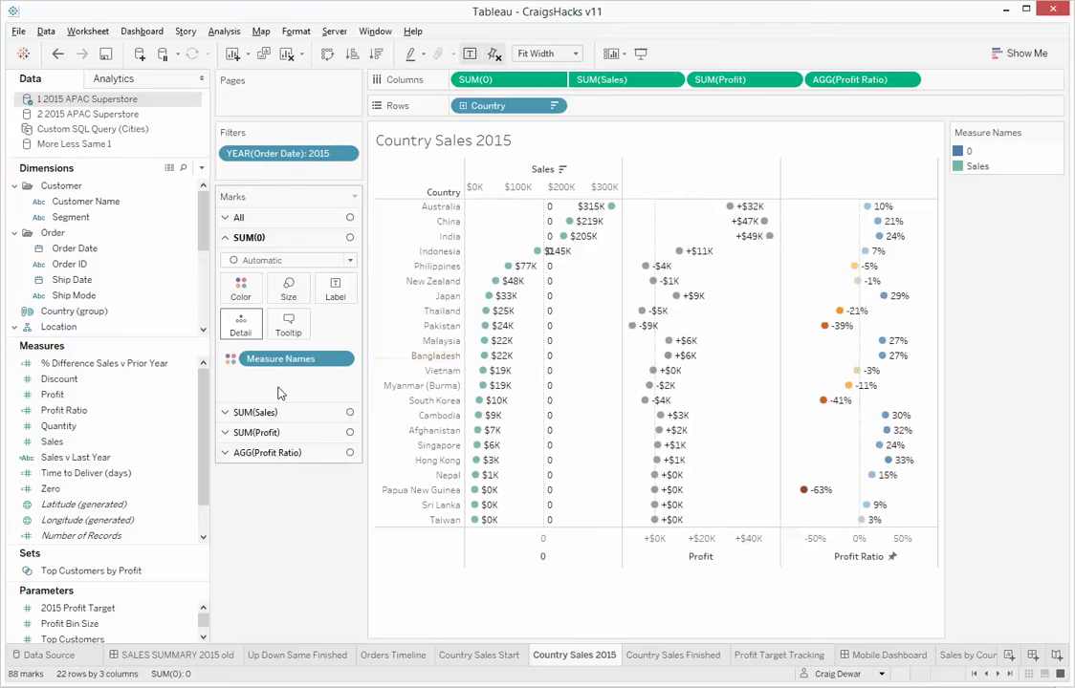
pyautogui.click(335, 286)
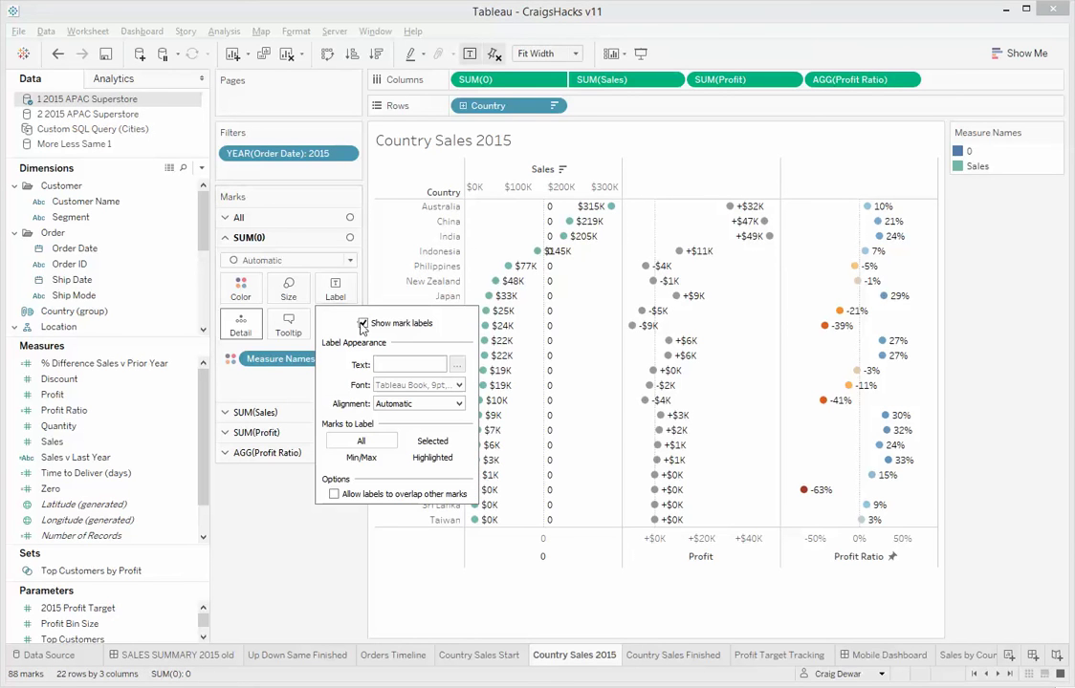
pyautogui.click(363, 323)
pyautogui.click(271, 391)
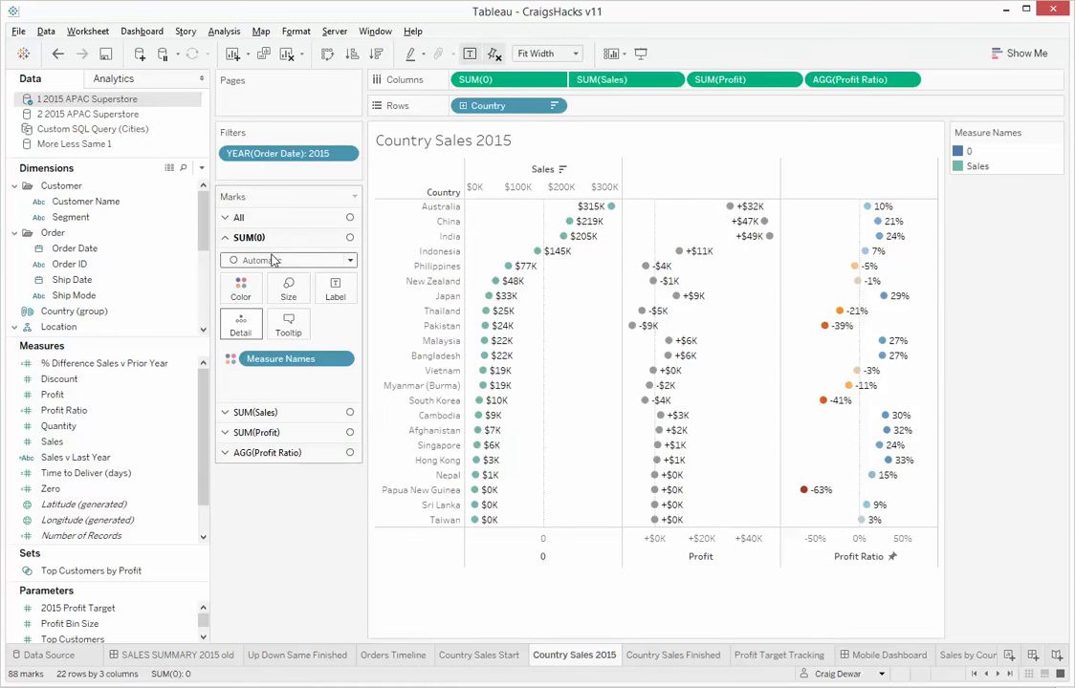
pyautogui.click(264, 218)
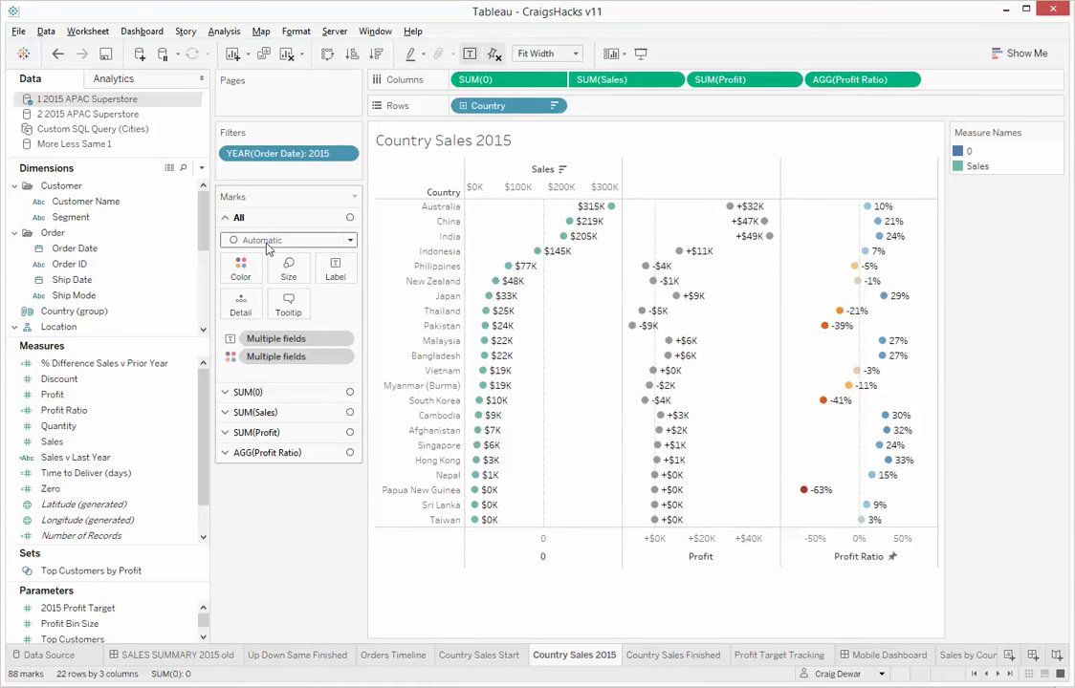
# Change all marks to bars and remove Measure Names colouring from the Sales bars.
pyautogui.click(268, 243)
pyautogui.click(264, 273)
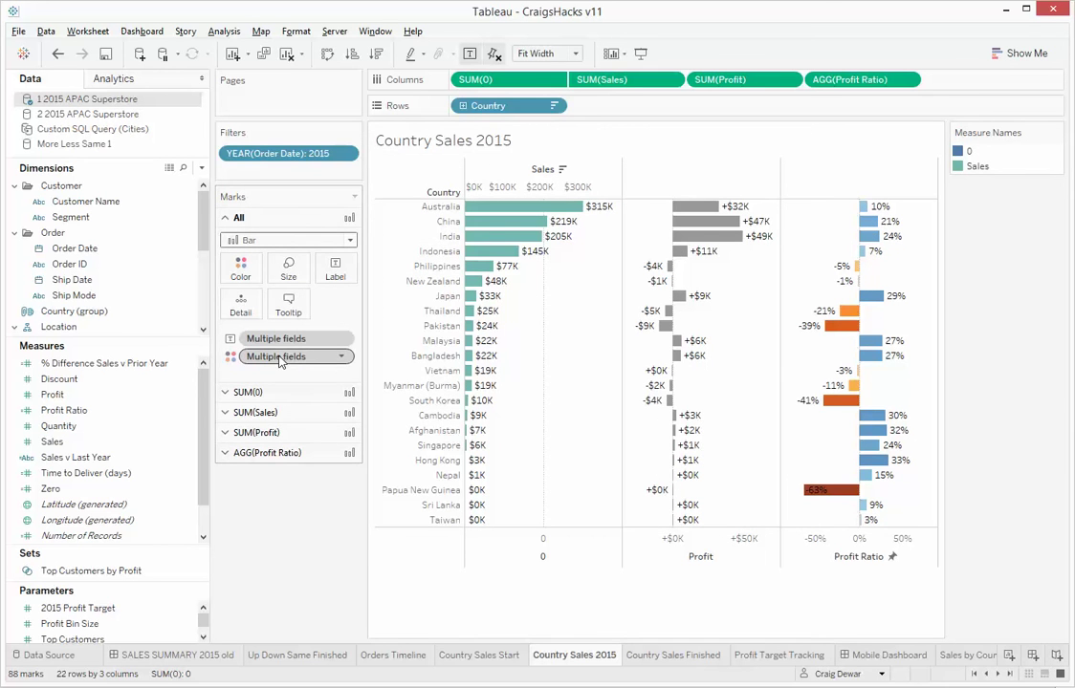
pyautogui.click(564, 206)
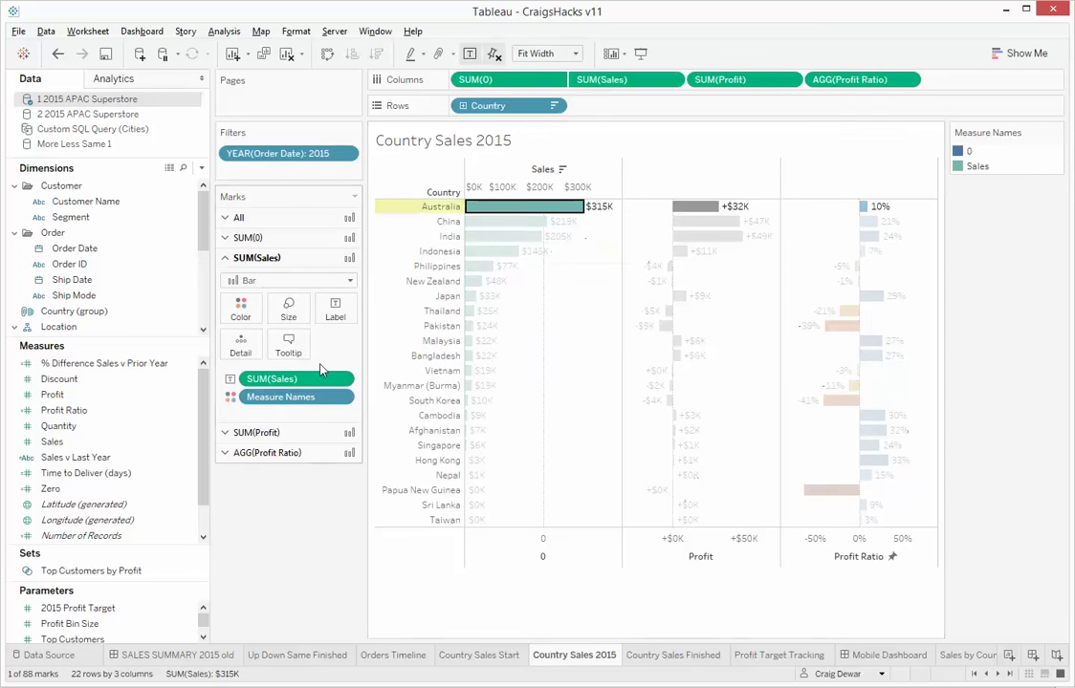
pyautogui.moveTo(297, 397); pyautogui.dragTo(283, 583)
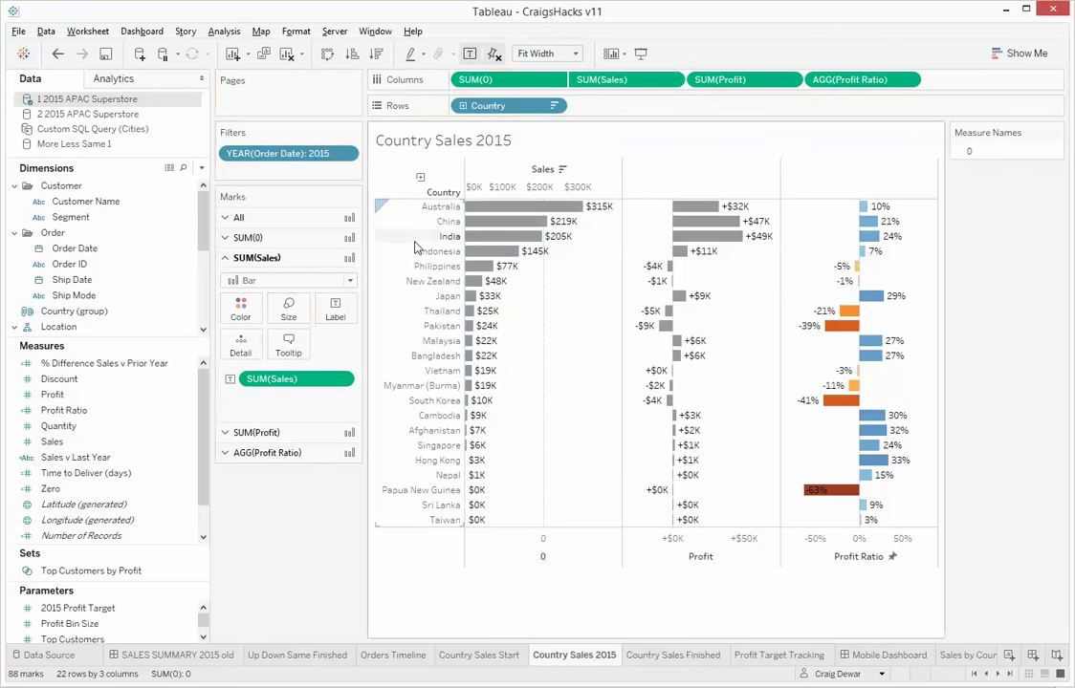
# Set the sheet's zero lines to None in the Format Lines pane.
pyautogui.rightClick(568, 322)
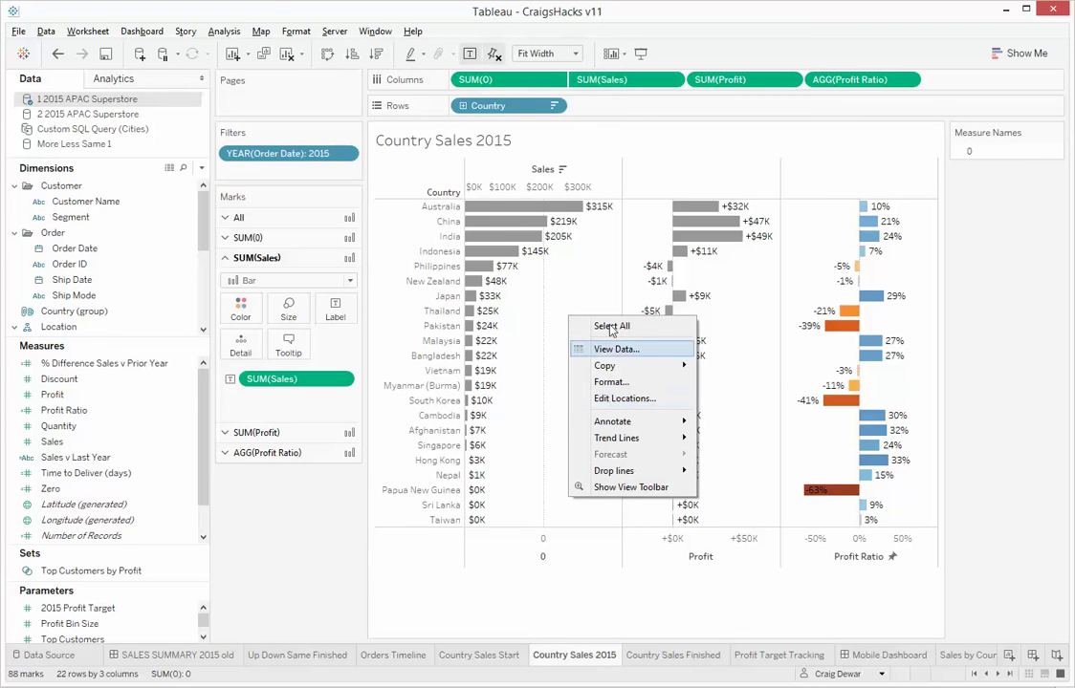
pyautogui.click(538, 458)
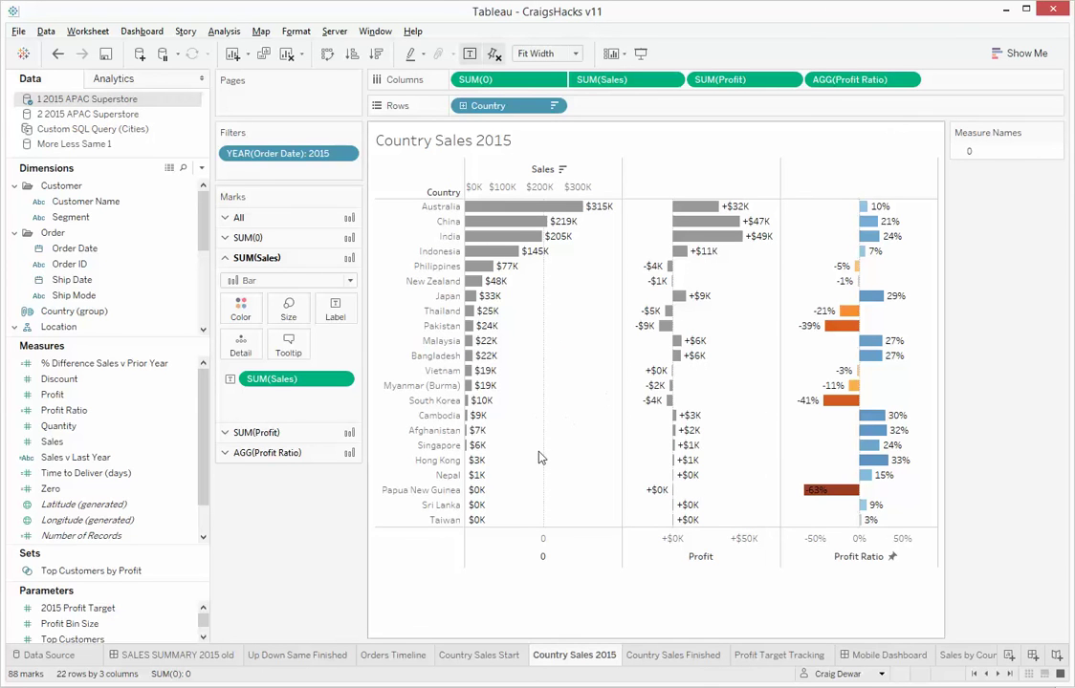
pyautogui.click(95, 105)
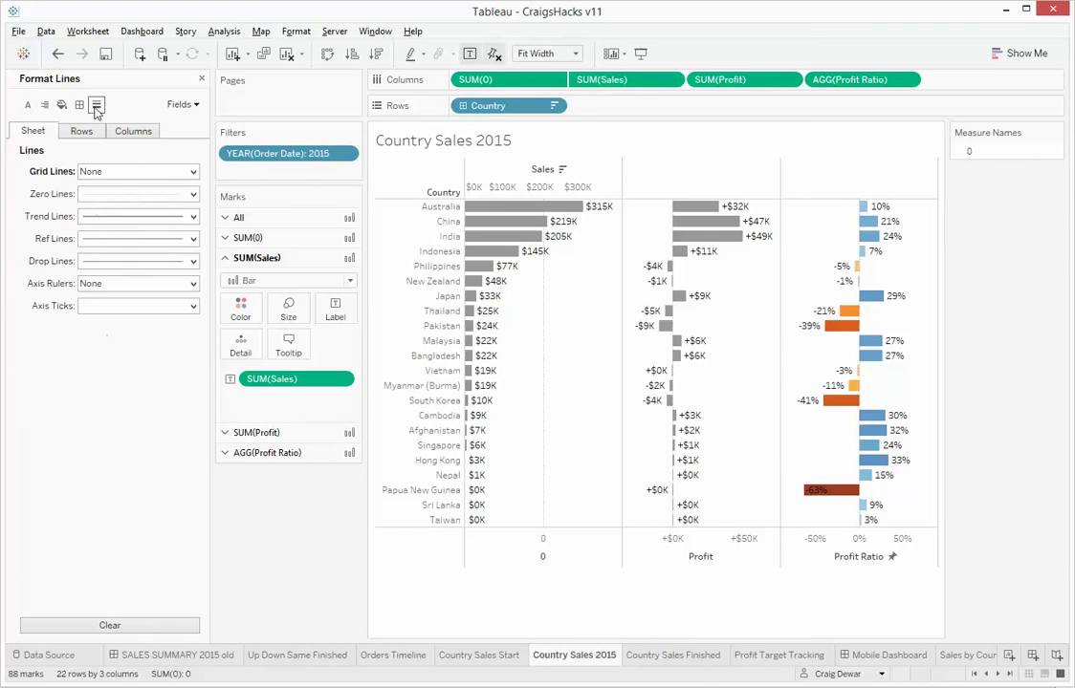
pyautogui.click(90, 195)
pyautogui.click(96, 214)
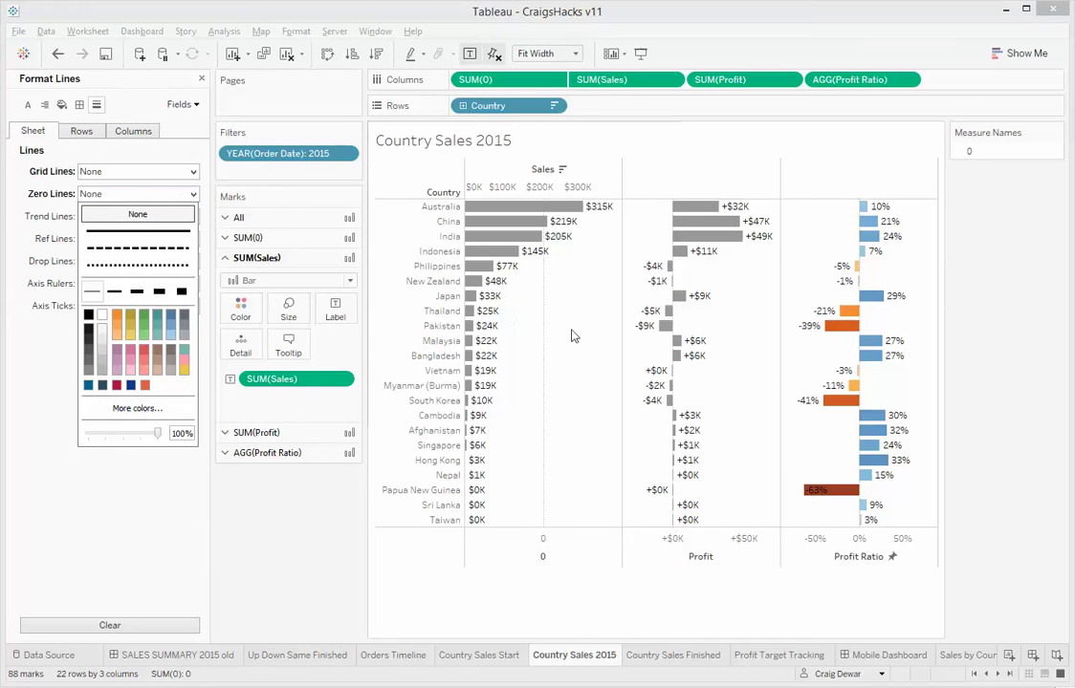
pyautogui.click(574, 335)
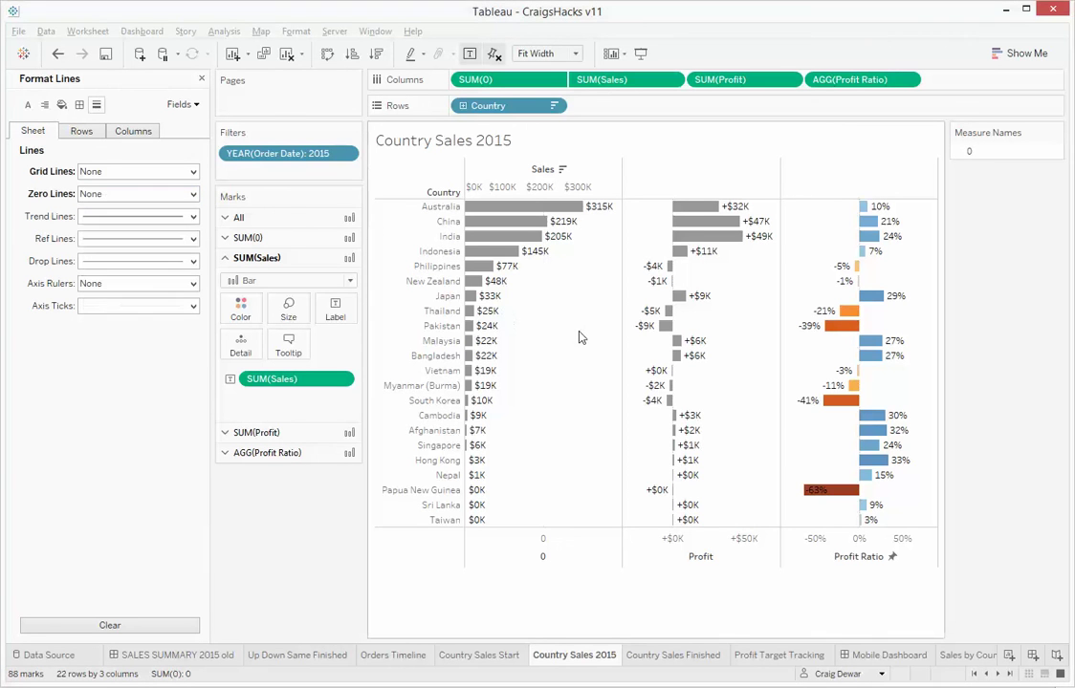
# Delete the bottom zero axis title and set its major tick marks to None.
pyautogui.doubleClick(517, 556)
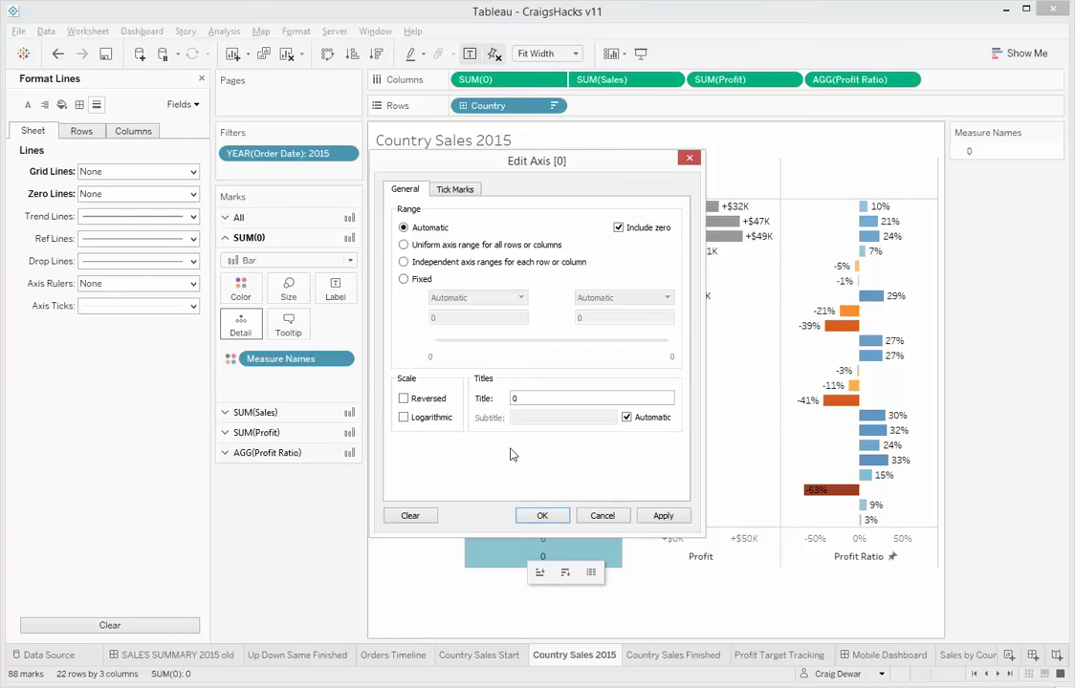
pyautogui.doubleClick(535, 399)
pyautogui.press('BackSpace')
pyautogui.click(455, 190)
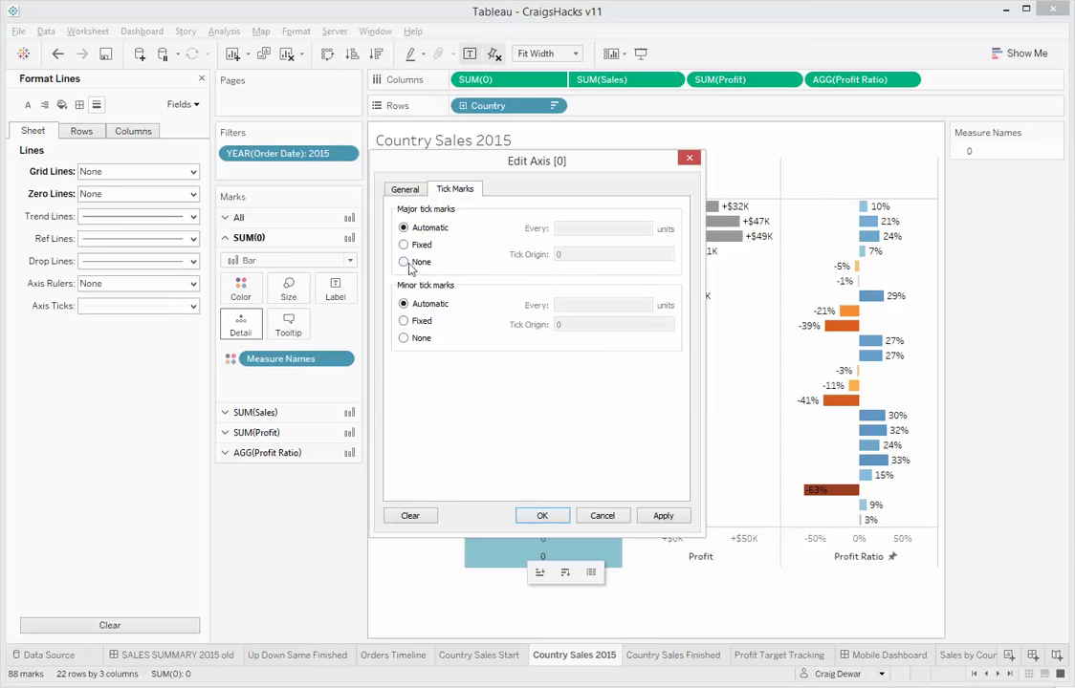
pyautogui.click(403, 262)
pyautogui.click(542, 516)
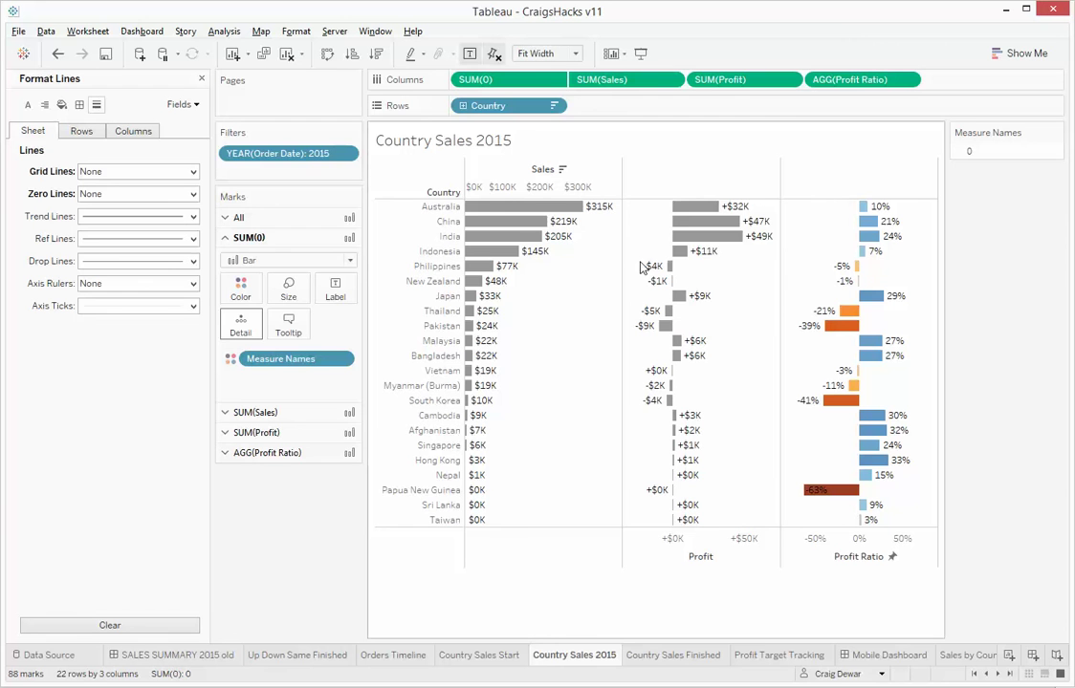
pyautogui.moveTo(681, 219)
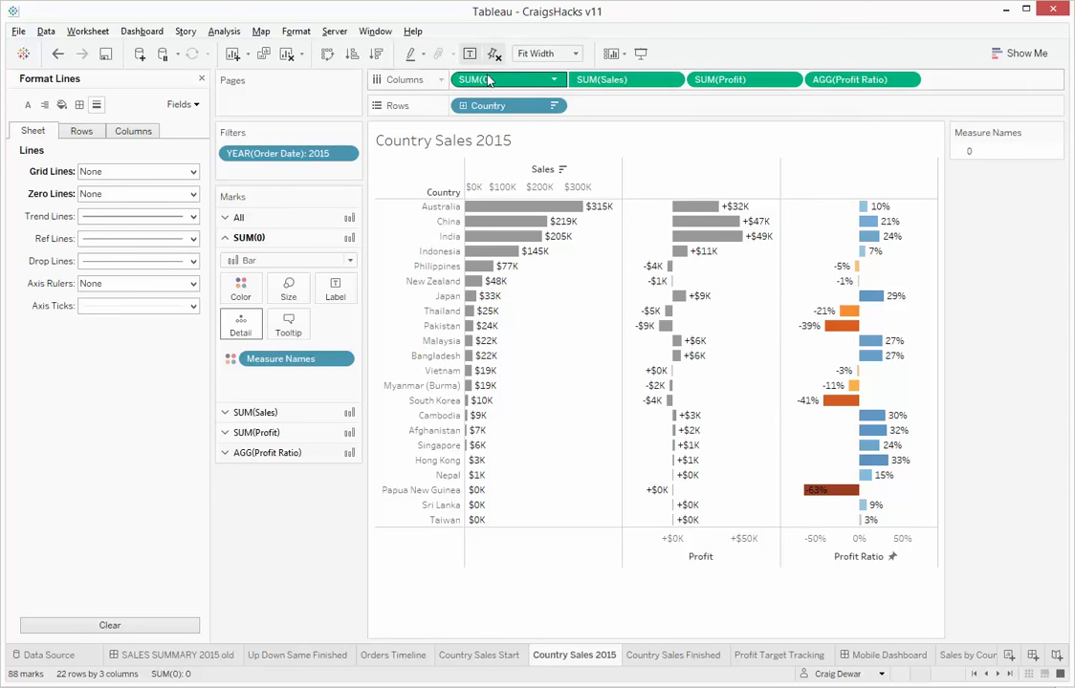
# Add a second zero measure before Profit and pair it with Profit.
pyautogui.moveTo(475, 79); pyautogui.dragTo(674, 84)
pyautogui.rightClick(851, 80)
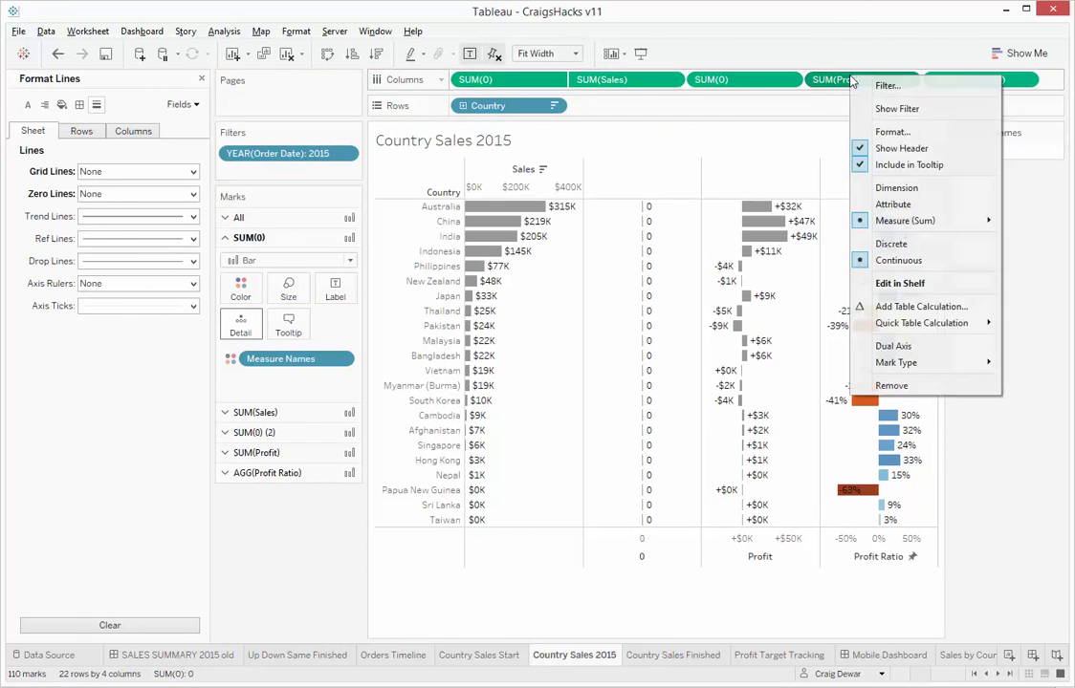
pyautogui.press('Escape')
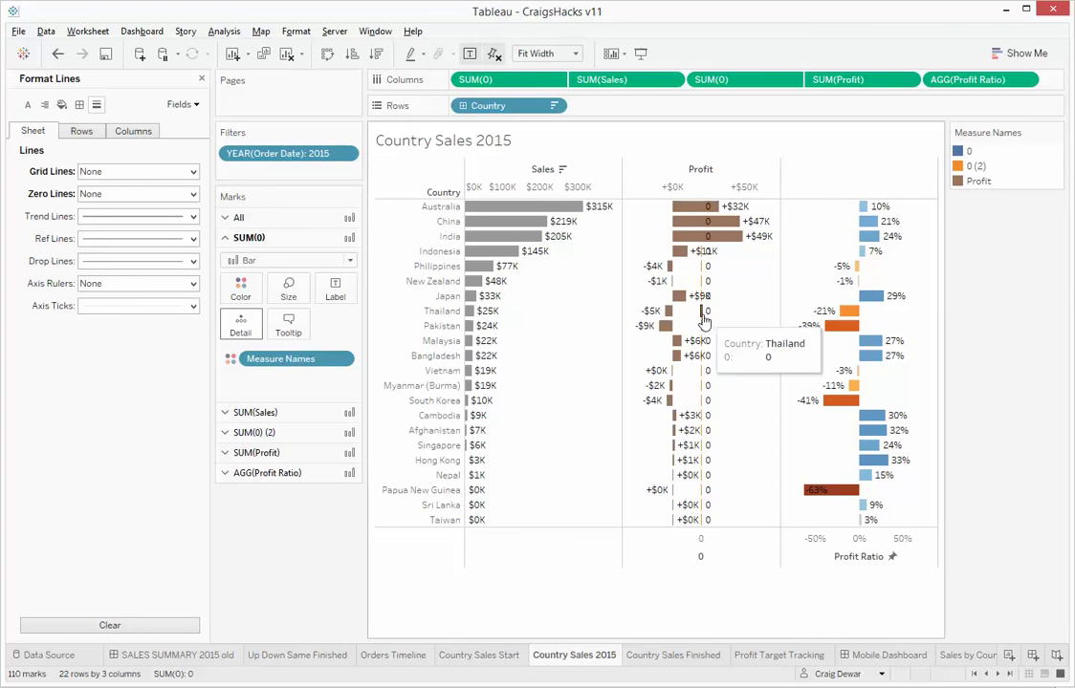
# Make the second zero measure's marks fully transparent, minimum size, and unlabelled.
pyautogui.click(701, 316)
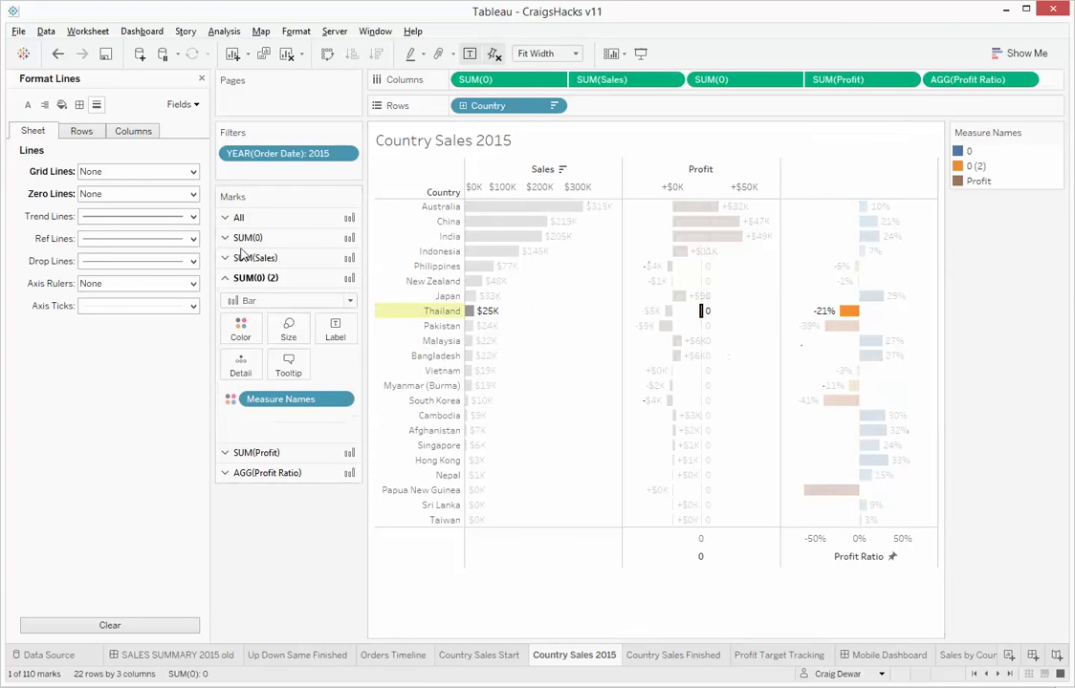
pyautogui.click(243, 331)
pyautogui.moveTo(306, 411); pyautogui.dragTo(226, 411)
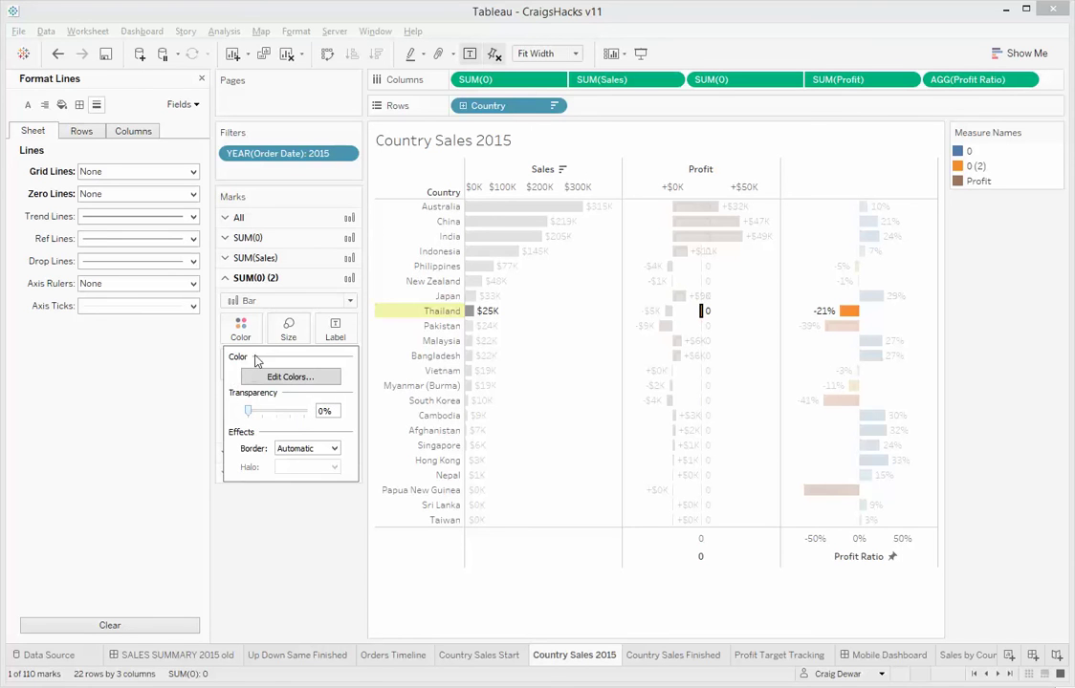
pyautogui.click(289, 331)
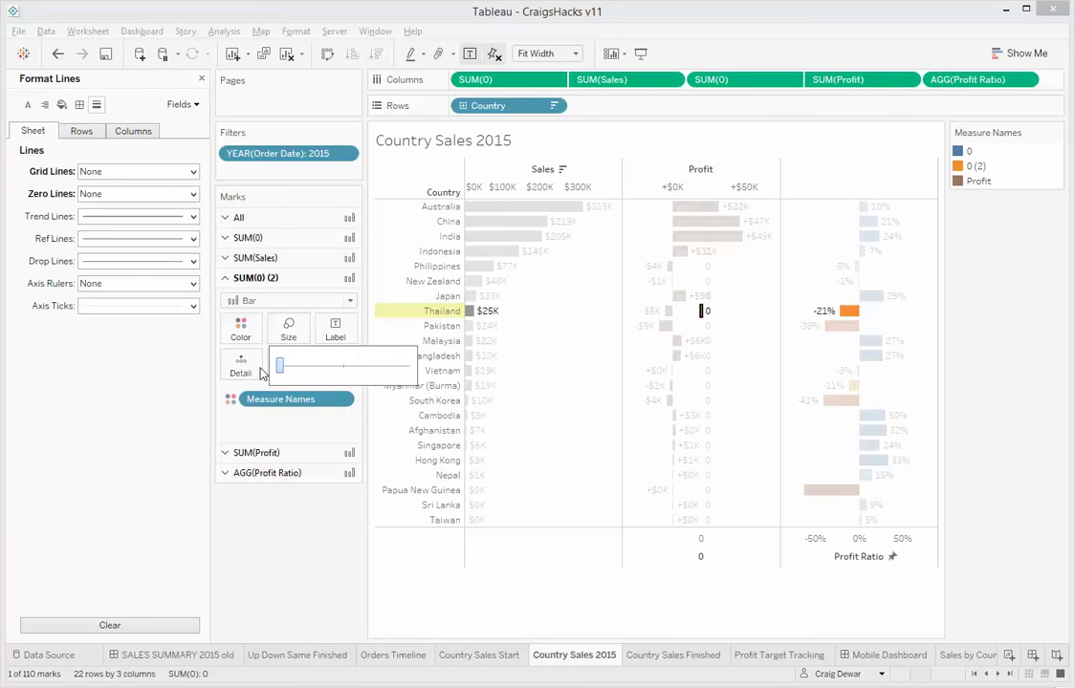
pyautogui.click(334, 328)
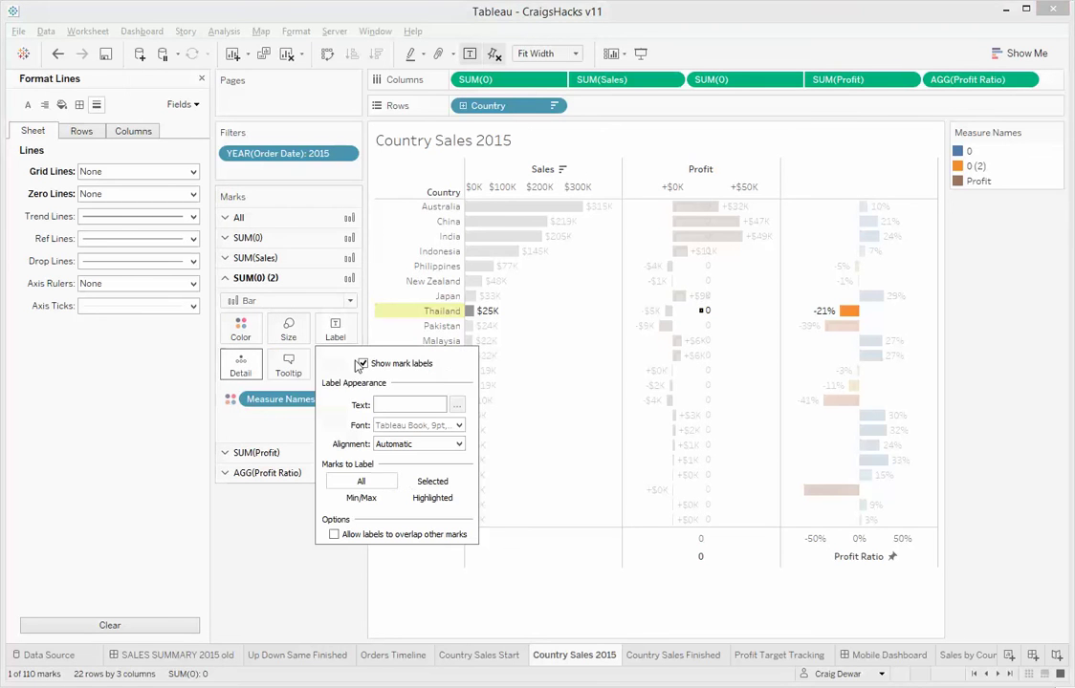
pyautogui.click(683, 564)
# Blank the axis under the Profit bars, with no tick marks or title.
pyautogui.doubleClick(681, 563)
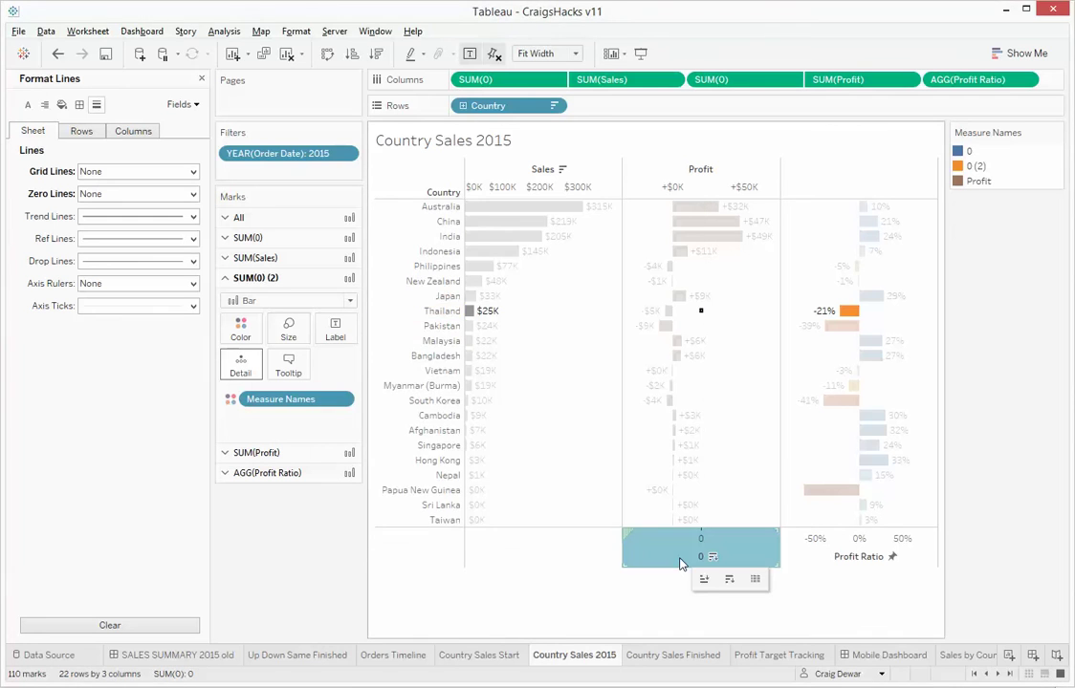
pyautogui.click(461, 188)
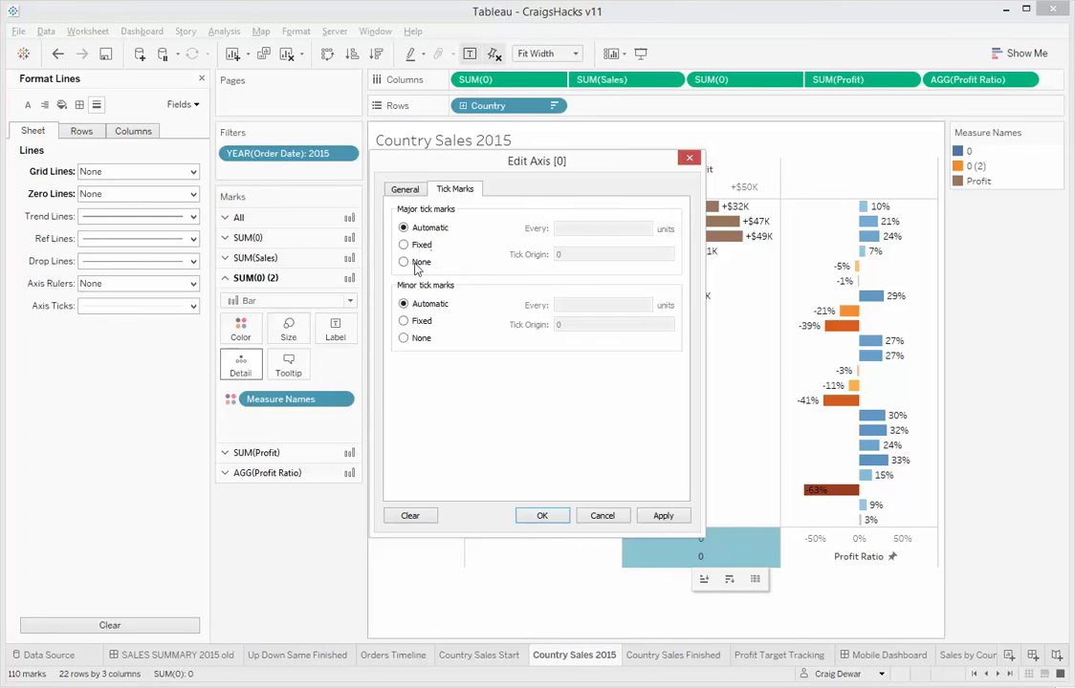
pyautogui.click(405, 190)
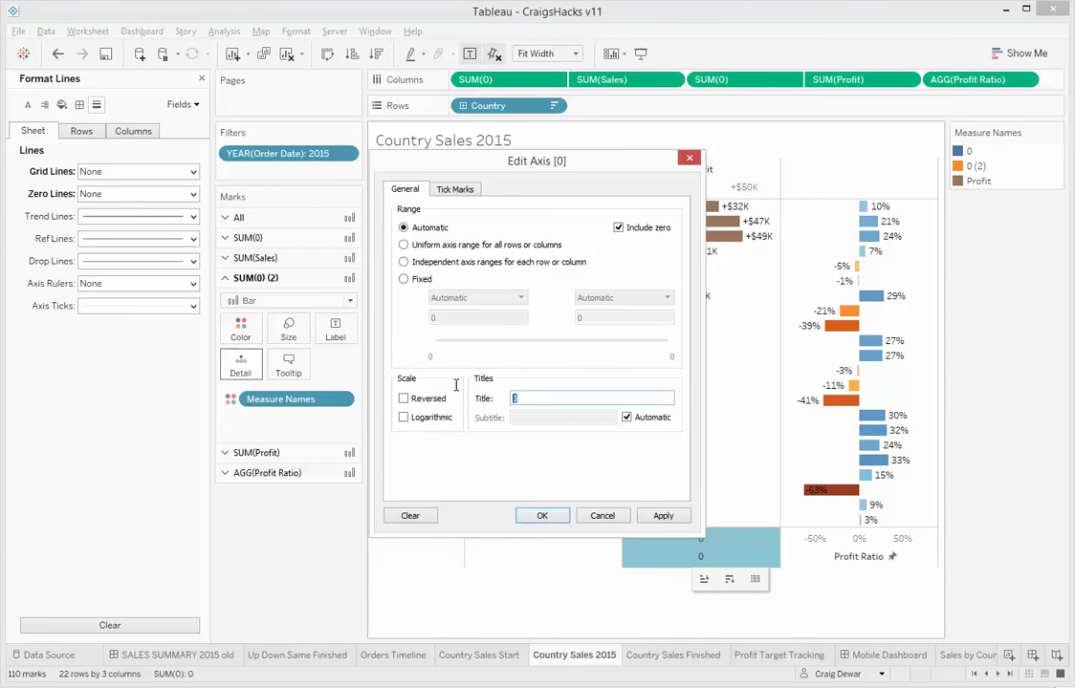
pyautogui.click(541, 515)
pyautogui.click(541, 547)
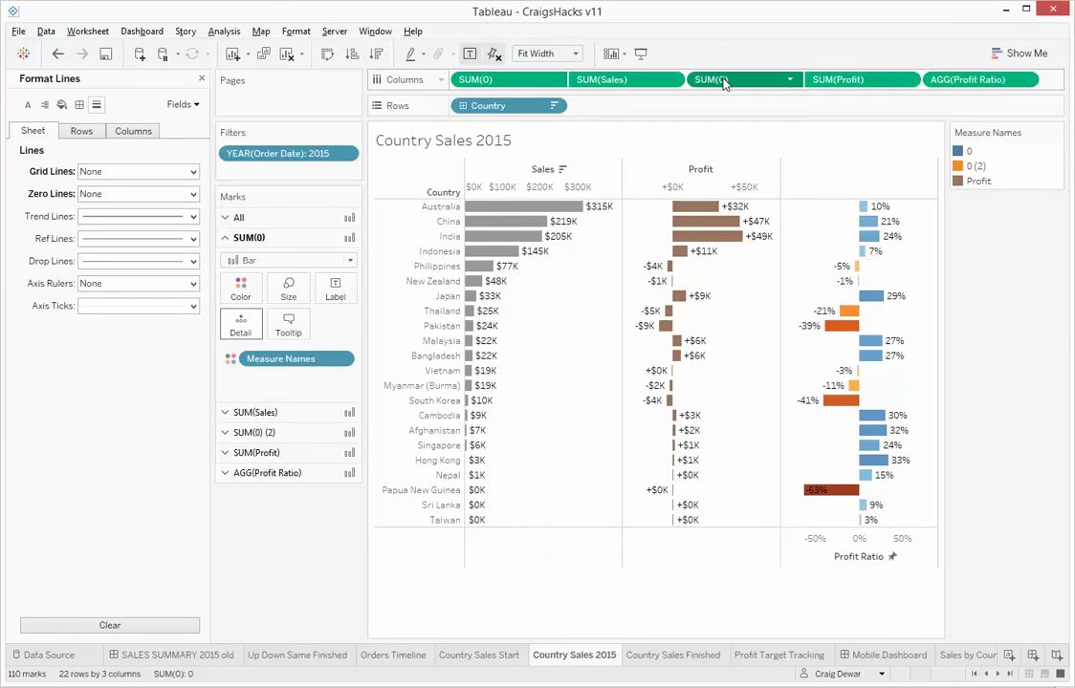
# Add a third zero measure before Profit Ratio on a dual axis.
pyautogui.moveTo(717, 80); pyautogui.dragTo(919, 91)
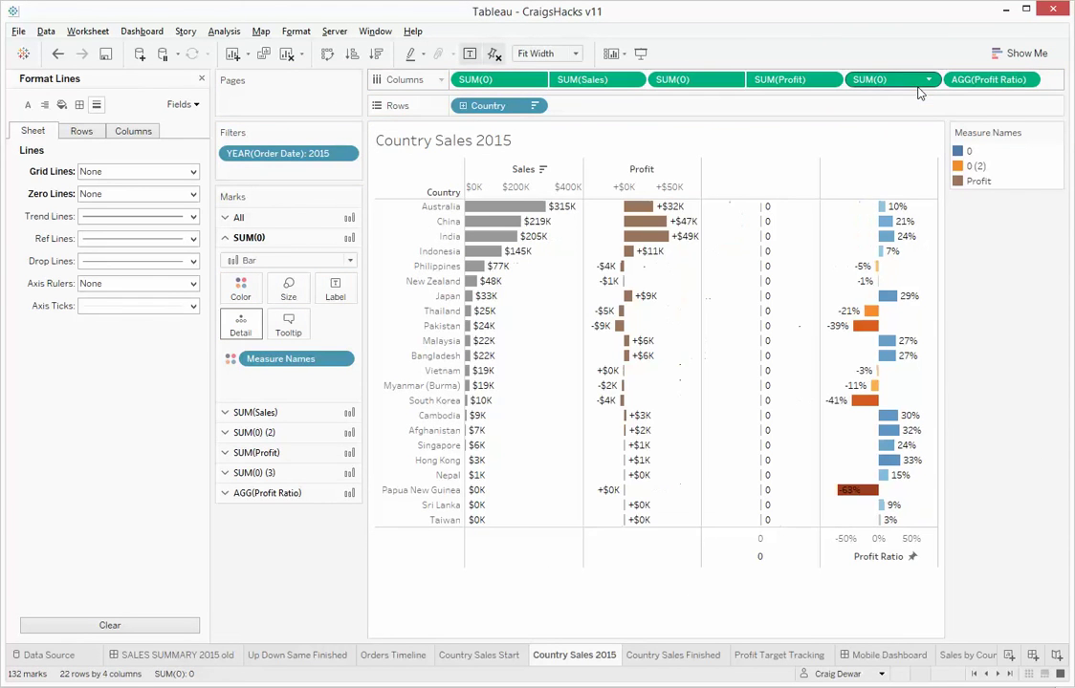
pyautogui.rightClick(960, 80)
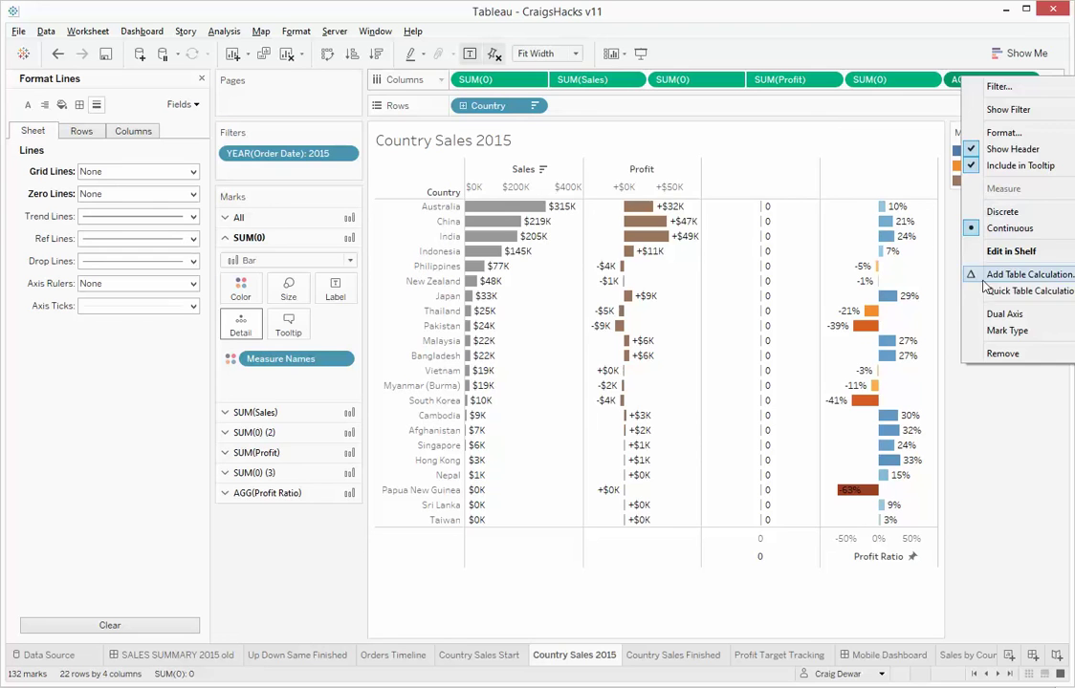
pyautogui.click(999, 313)
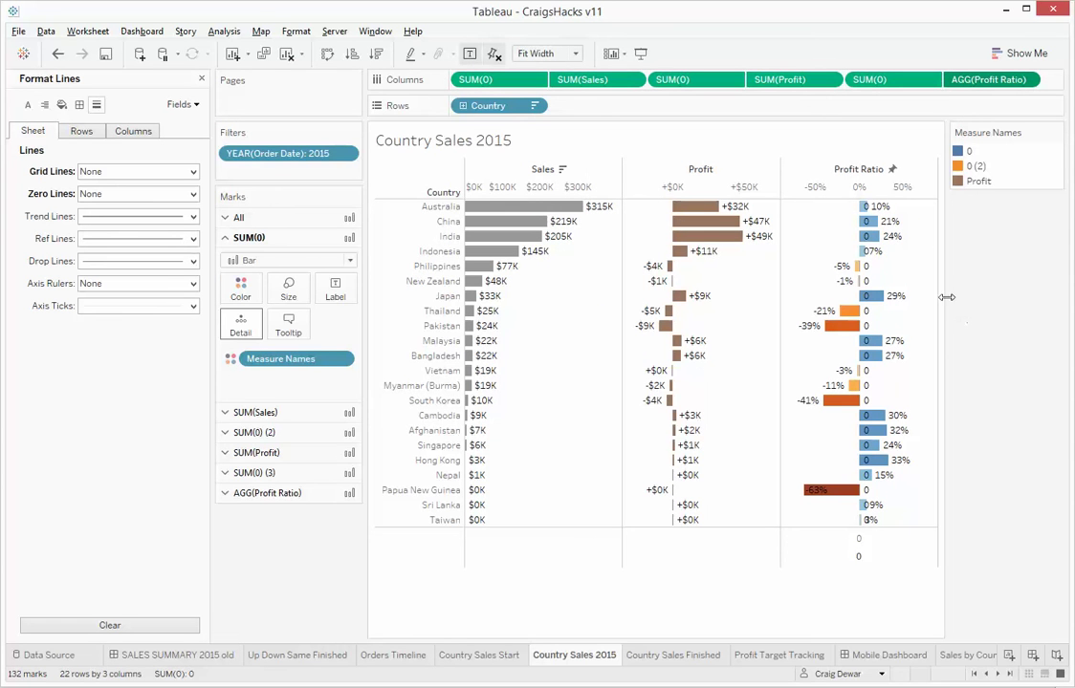
# Make the third zero measure's bars fully transparent, minimum size, with no 0 labels.
pyautogui.click(877, 82)
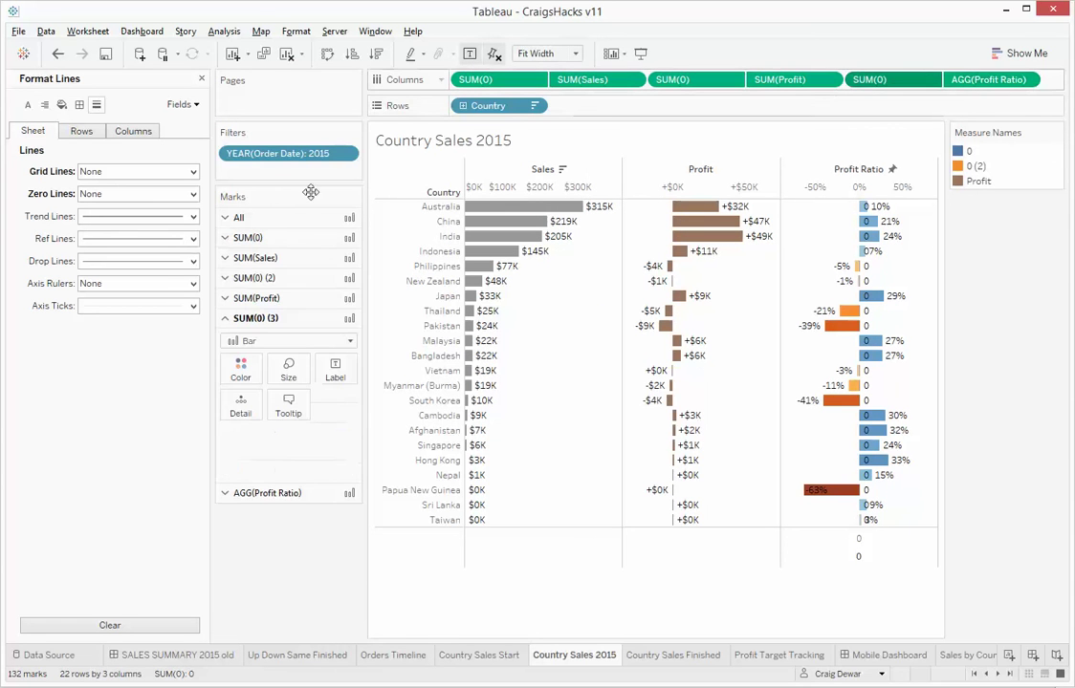
pyautogui.click(241, 369)
pyautogui.moveTo(319, 543); pyautogui.dragTo(247, 543)
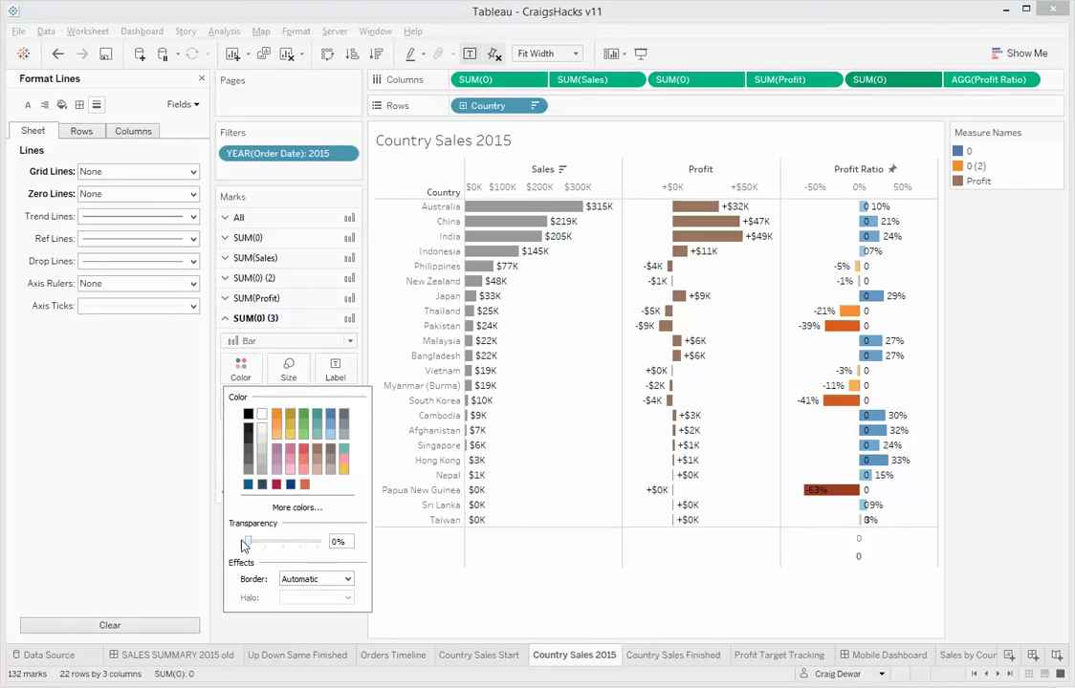
pyautogui.click(288, 369)
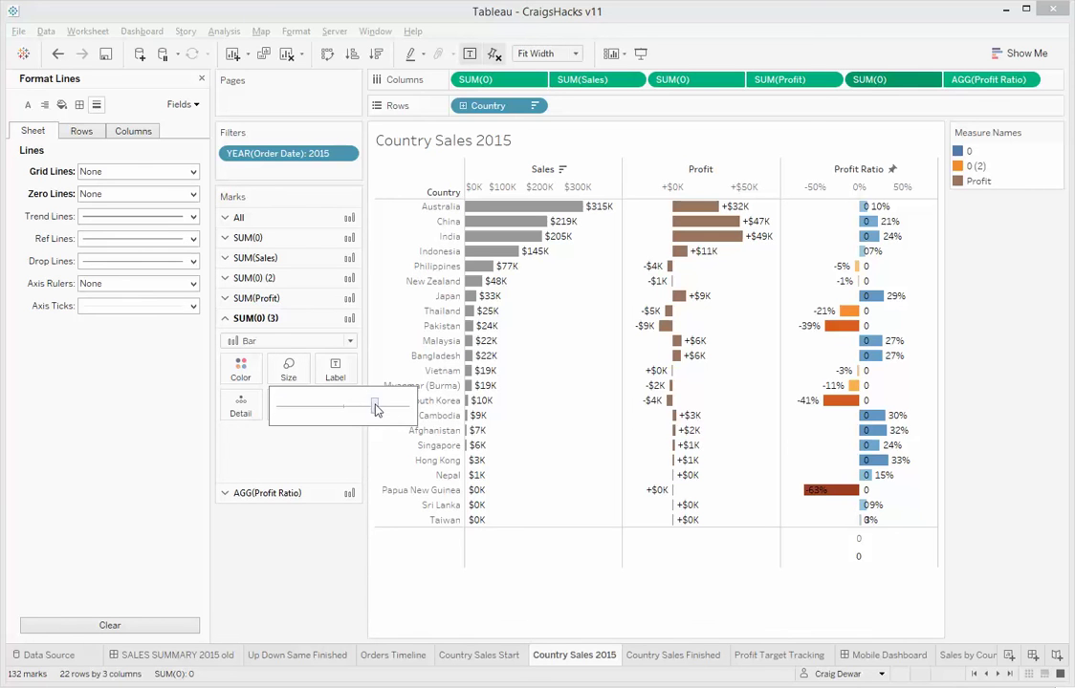
pyautogui.moveTo(374, 407); pyautogui.dragTo(277, 406)
pyautogui.click(337, 371)
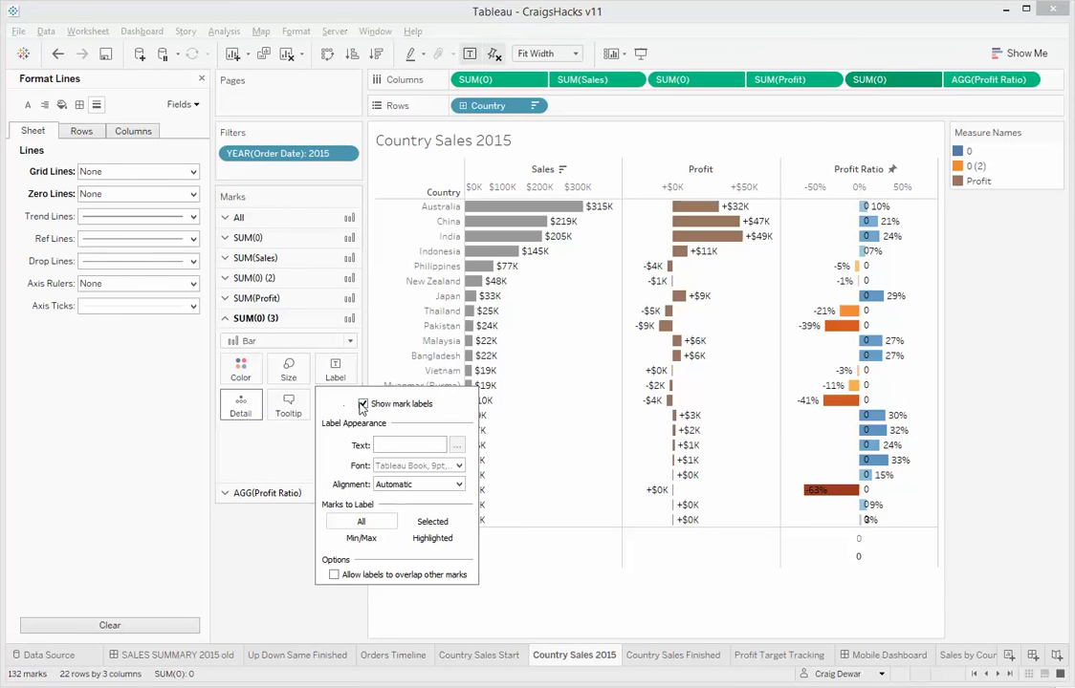
pyautogui.click(363, 403)
# Set the lower Profit Ratio axis's tick marks to None.
pyautogui.click(818, 557)
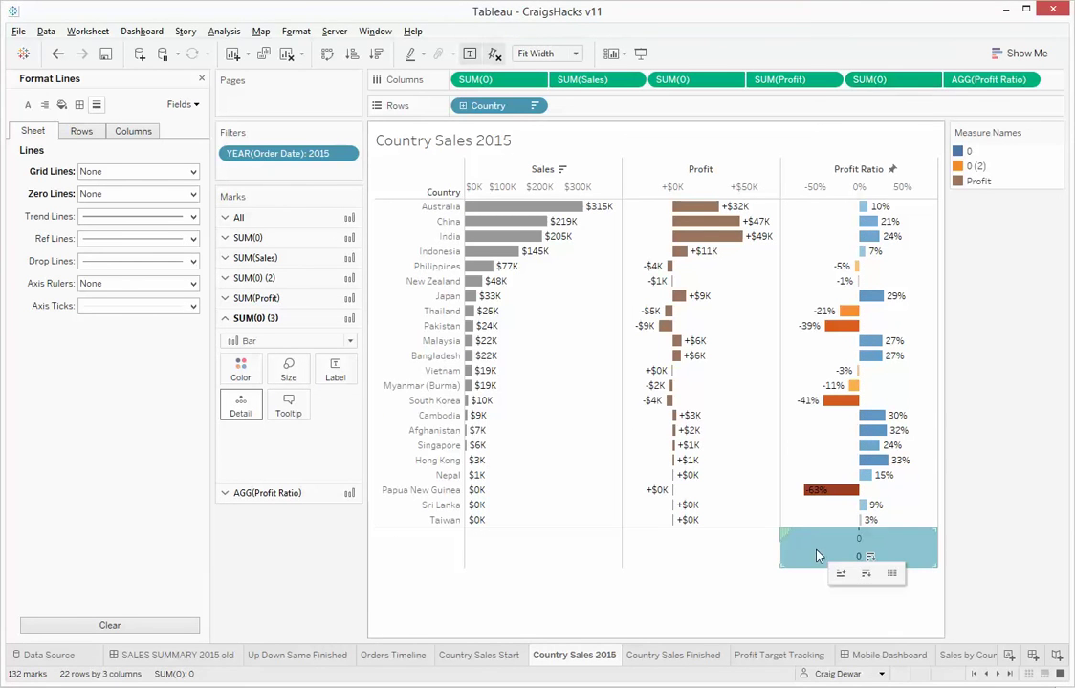
pyautogui.doubleClick(817, 557)
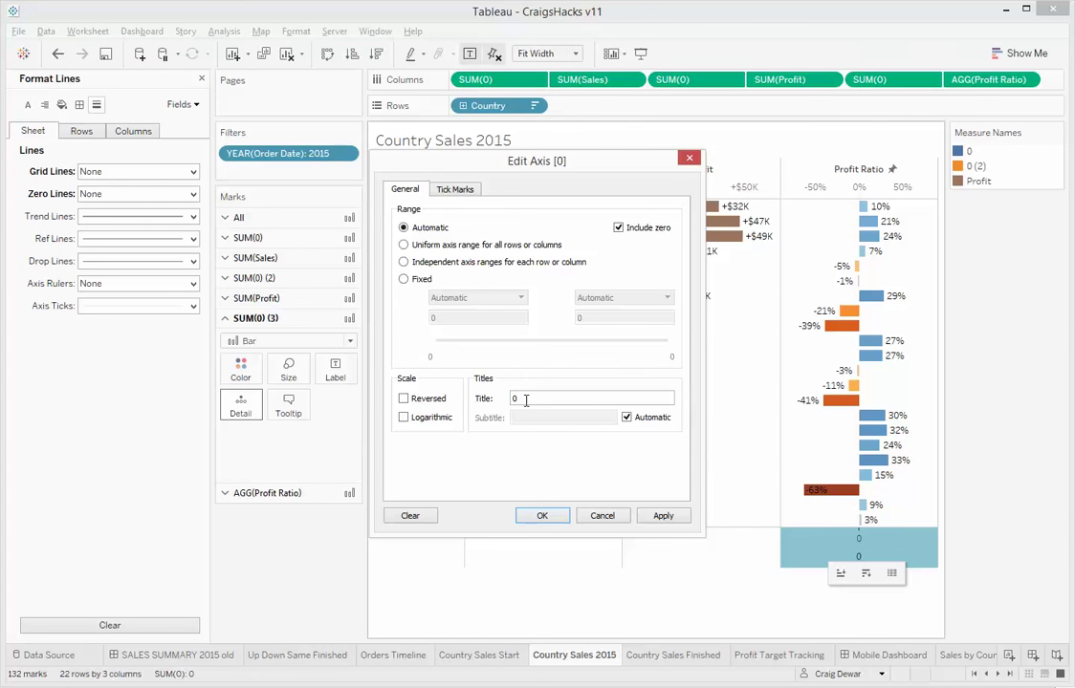
pyautogui.click(455, 189)
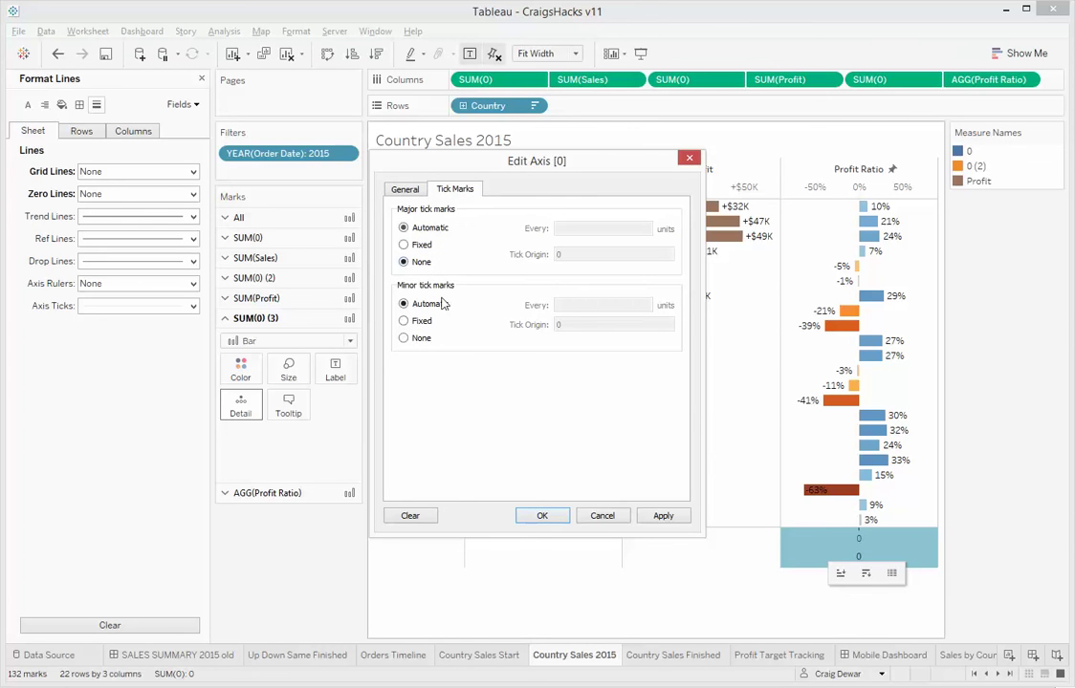
pyautogui.click(543, 515)
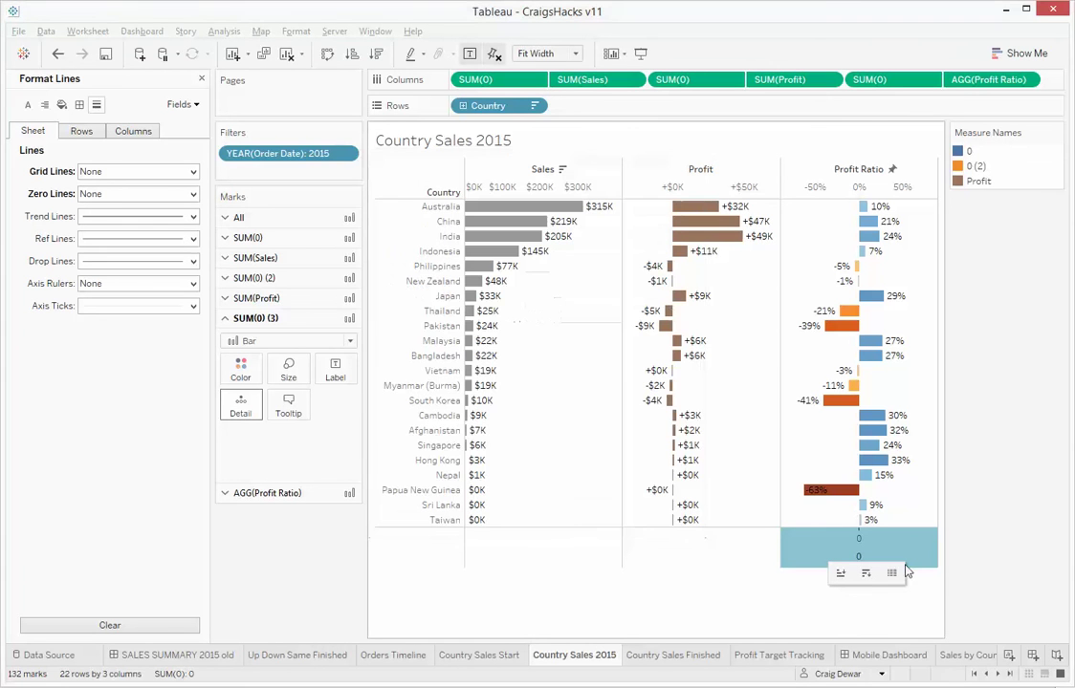
pyautogui.click(991, 600)
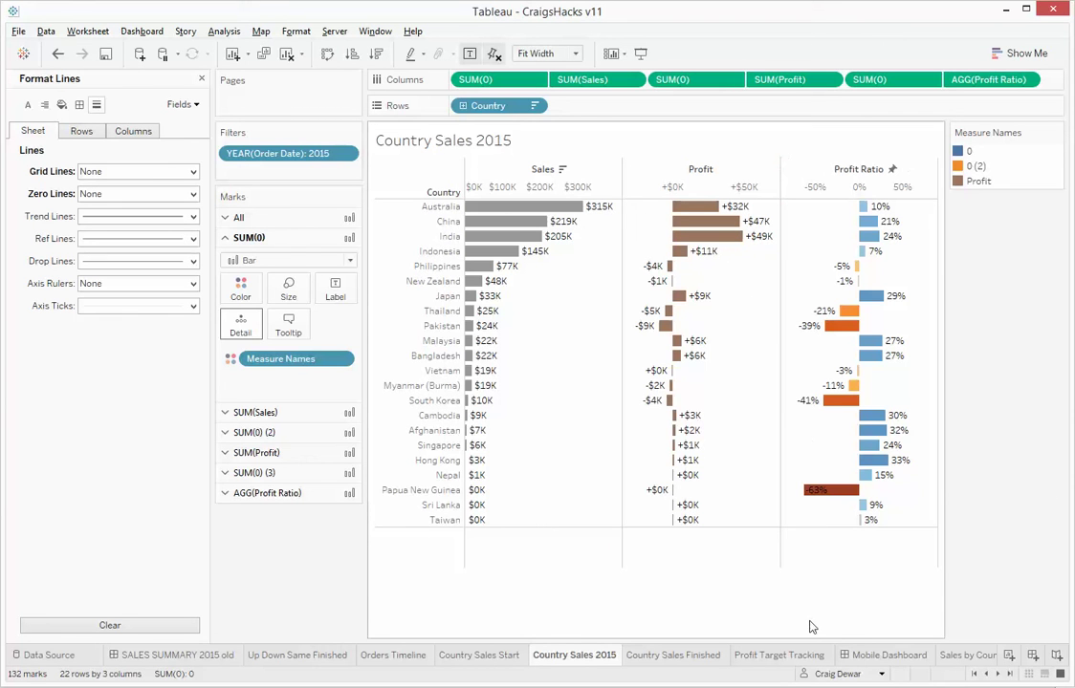
# Scroll to the last sheet tabs and open Dashboard 5's phone layout.
pyautogui.click(999, 675)
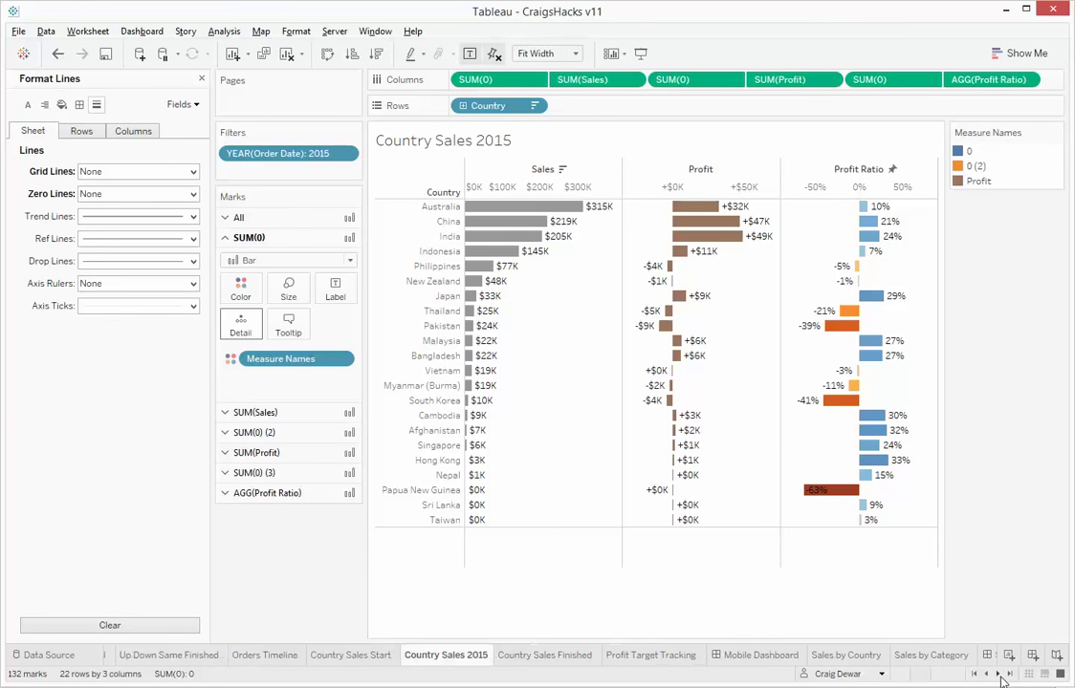
pyautogui.click(999, 675)
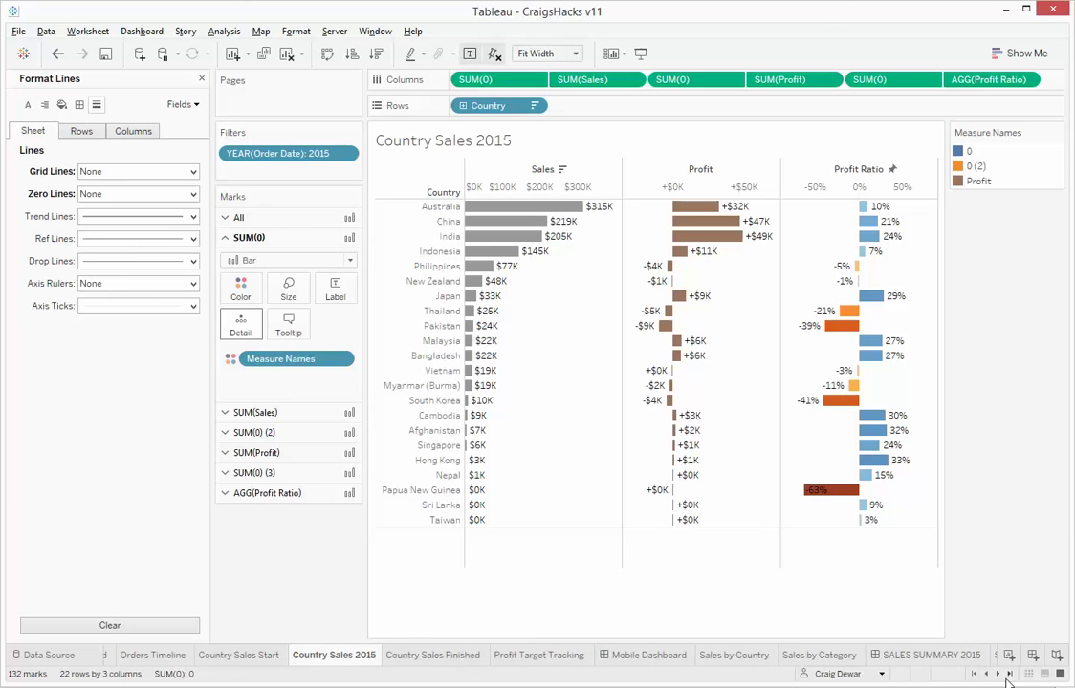
pyautogui.click(1010, 676)
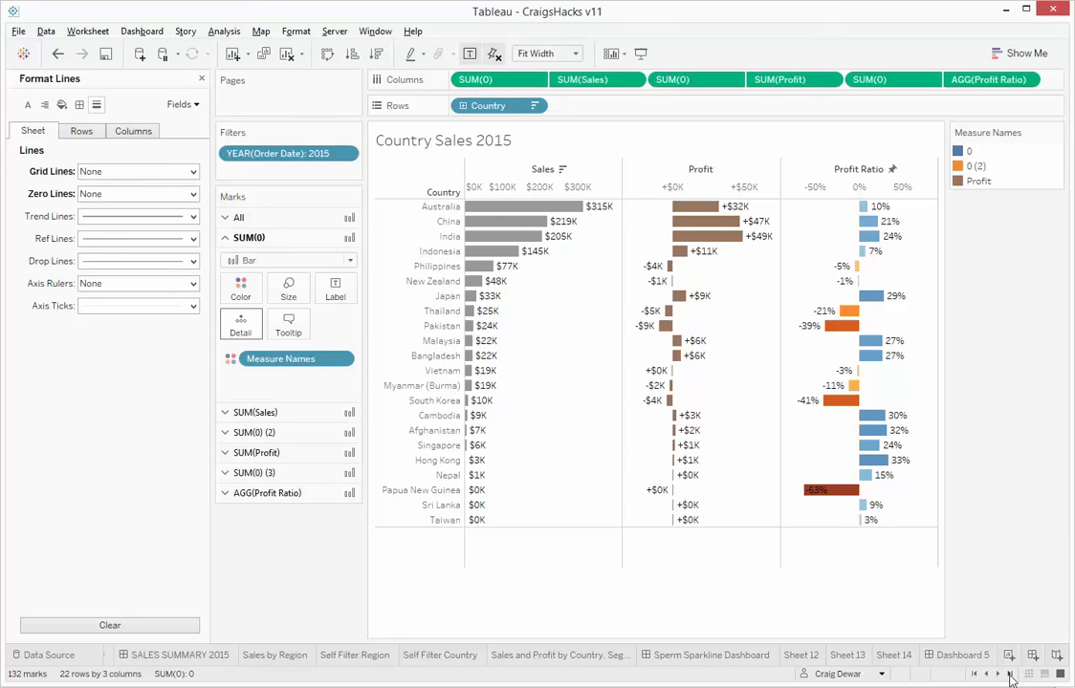
pyautogui.click(954, 660)
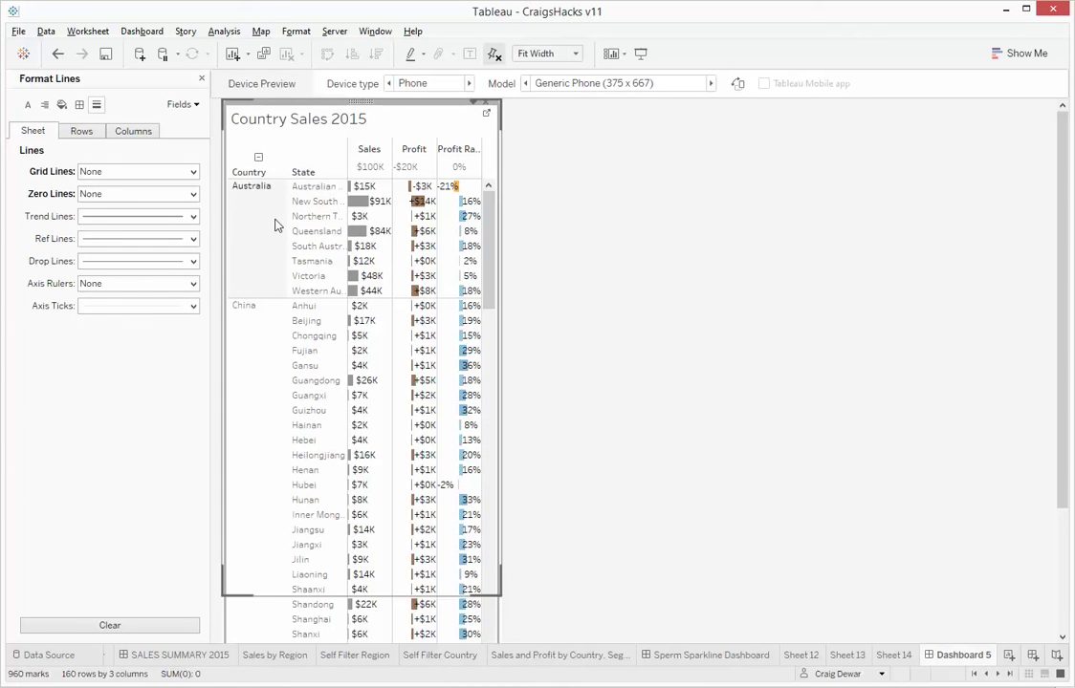
pyautogui.click(258, 158)
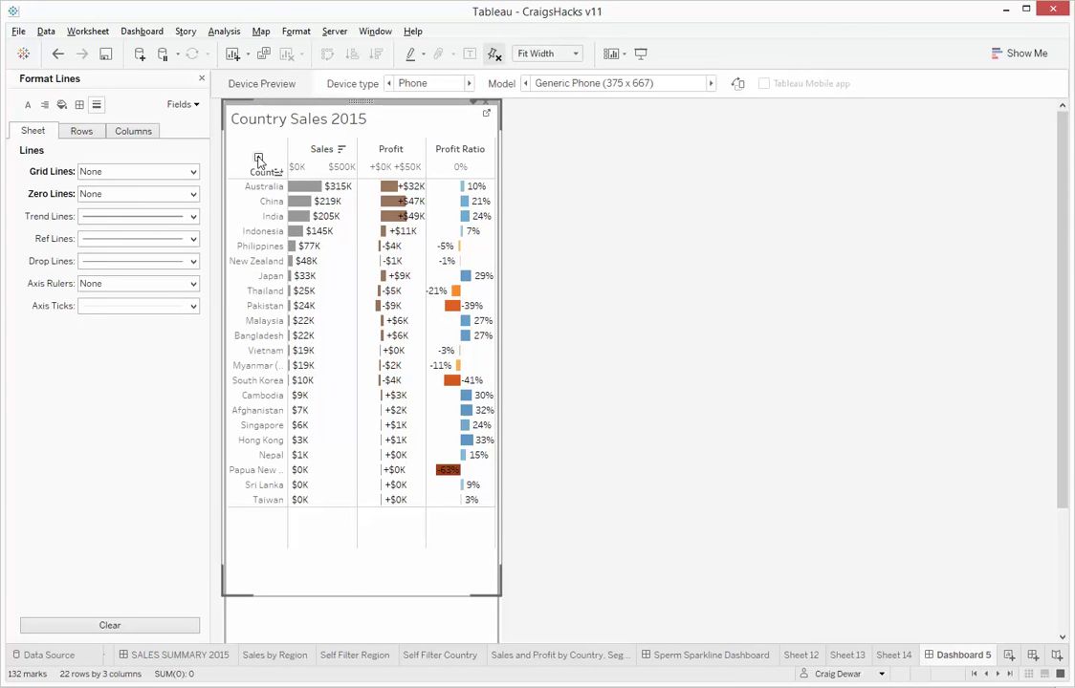